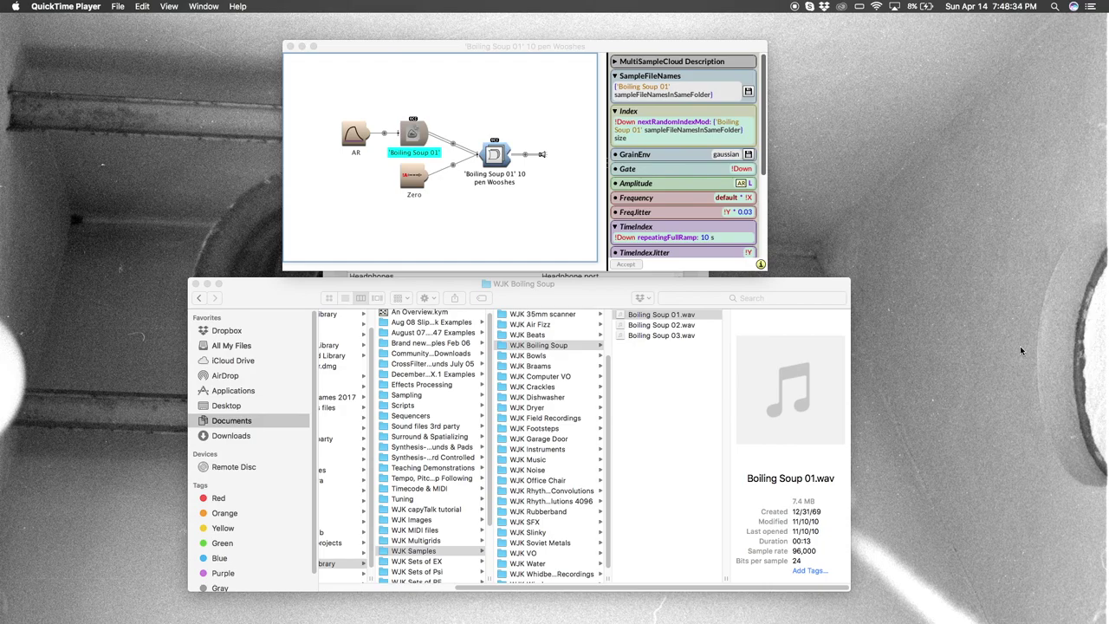
Step: Review the Boiling Soup 01 wooshes sound, then open the WJK Rhythmic Convolutions folder in Finder
{"action": "left_click", "coordinate": [812, 289]}
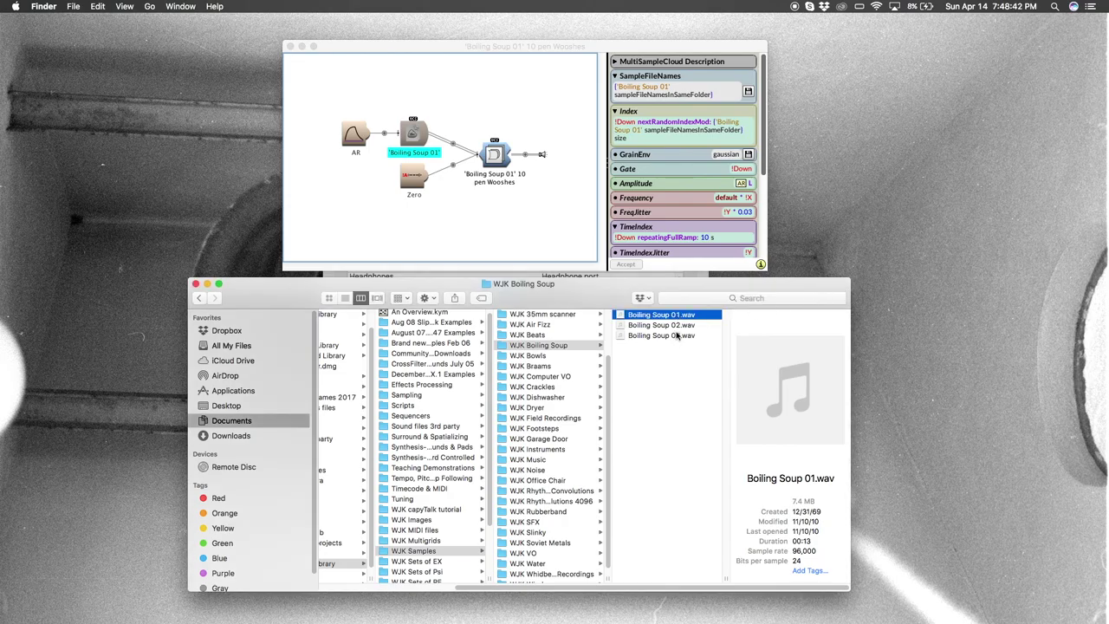
{"action": "left_click", "coordinate": [546, 48]}
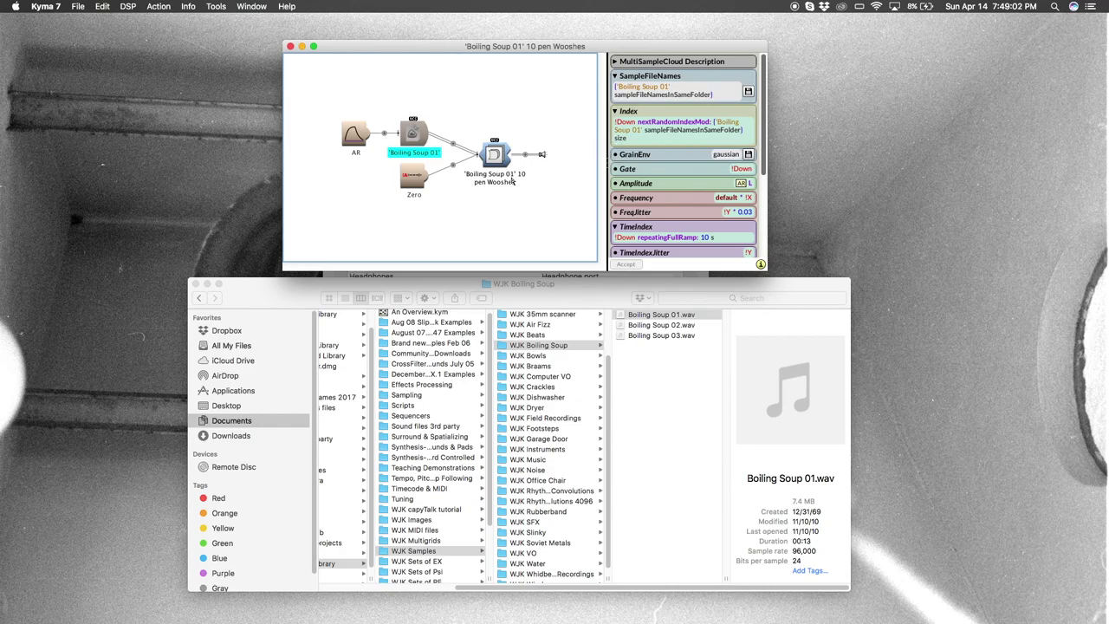
{"action": "mouse_move", "coordinate": [514, 178]}
{"action": "mouse_move", "coordinate": [677, 92]}
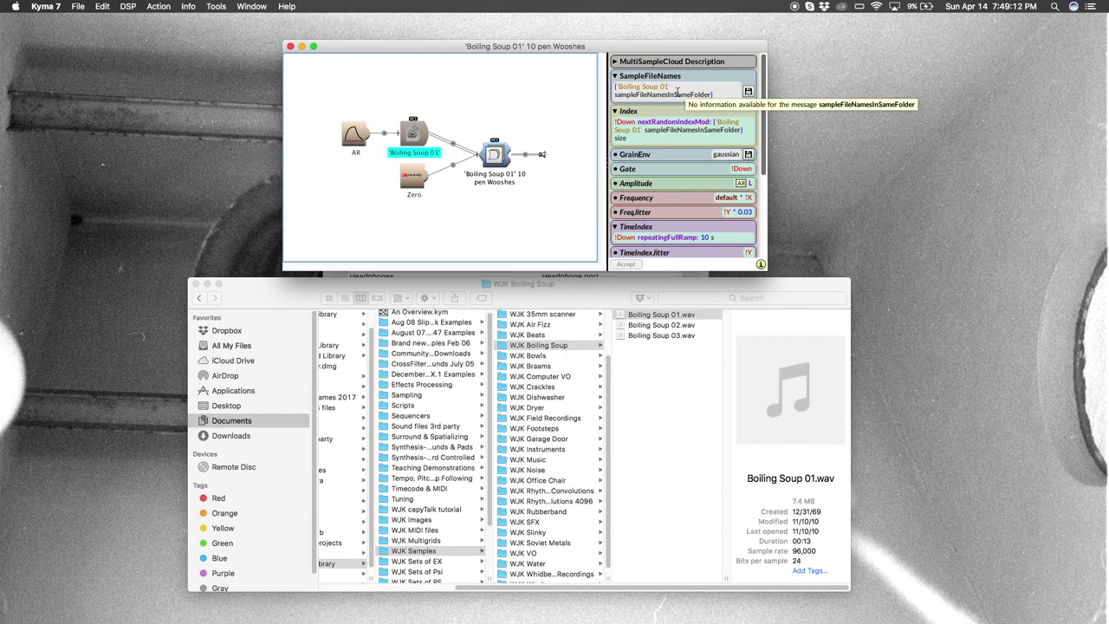
{"action": "left_click", "coordinate": [704, 288]}
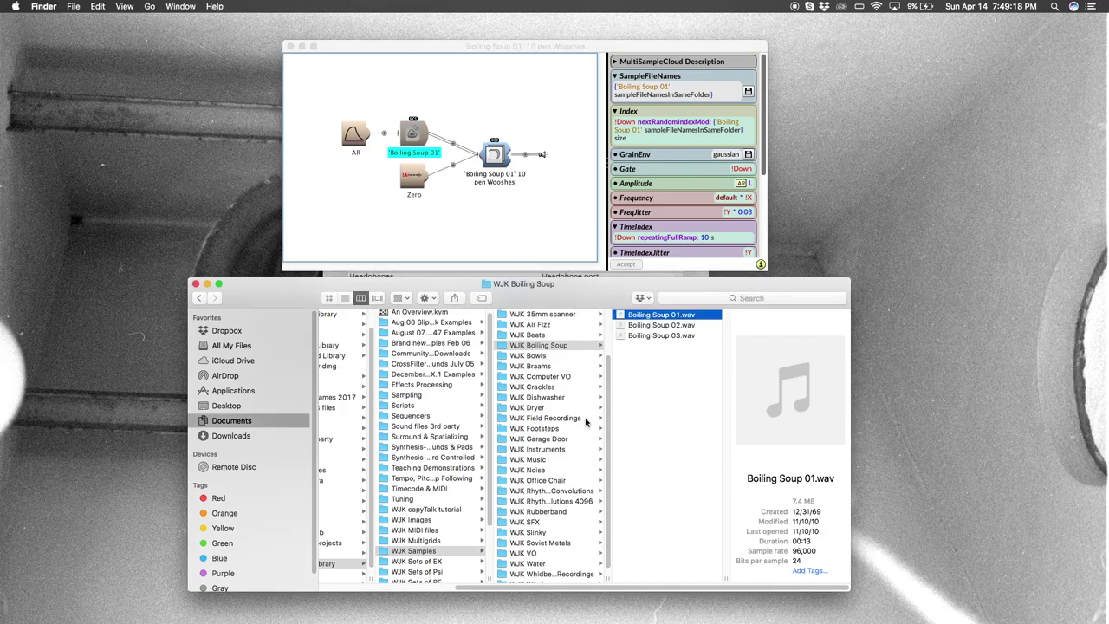
{"action": "left_click", "coordinate": [575, 491]}
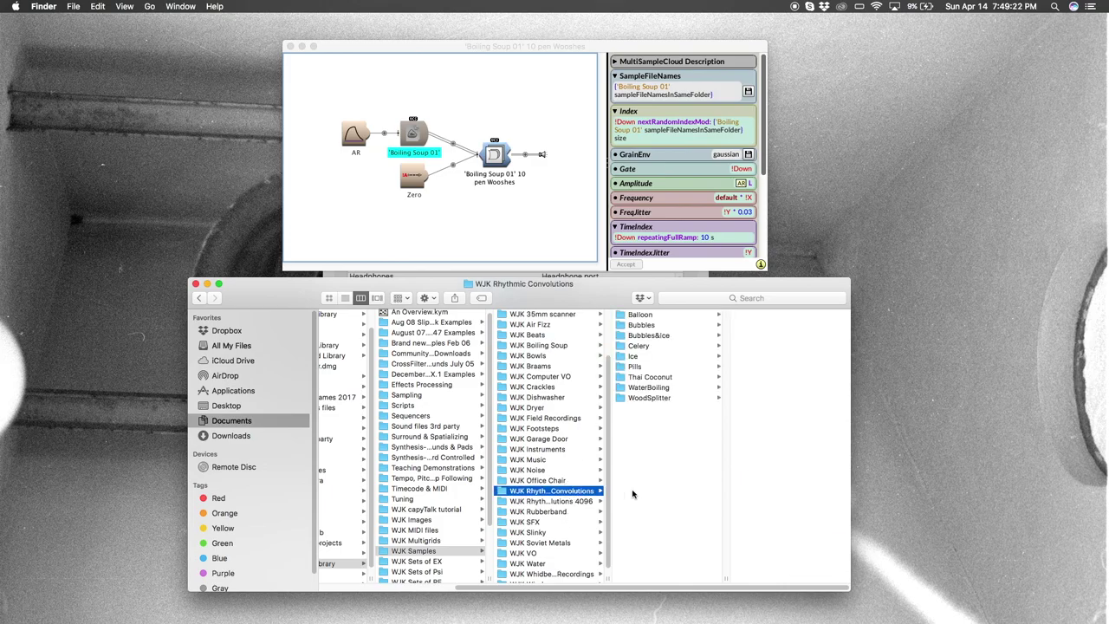
Step: Open the Balloon folder and enlarge the Finder window to show more columns
{"action": "left_click", "coordinate": [667, 317]}
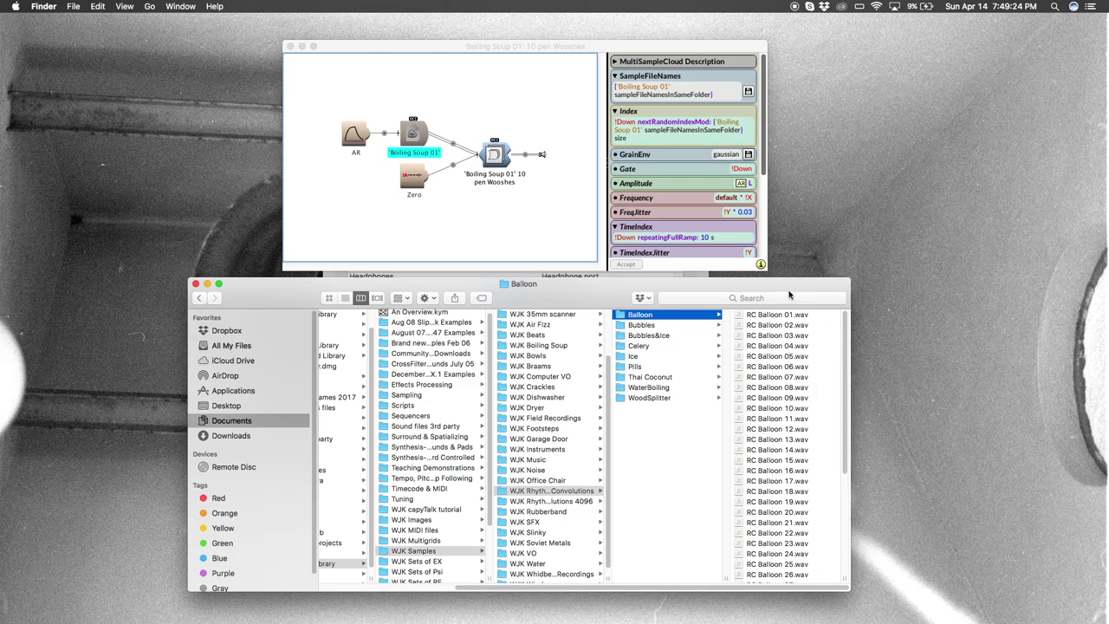
{"action": "left_click_drag", "start_coordinate": [797, 286], "coordinate": [721, 292]}
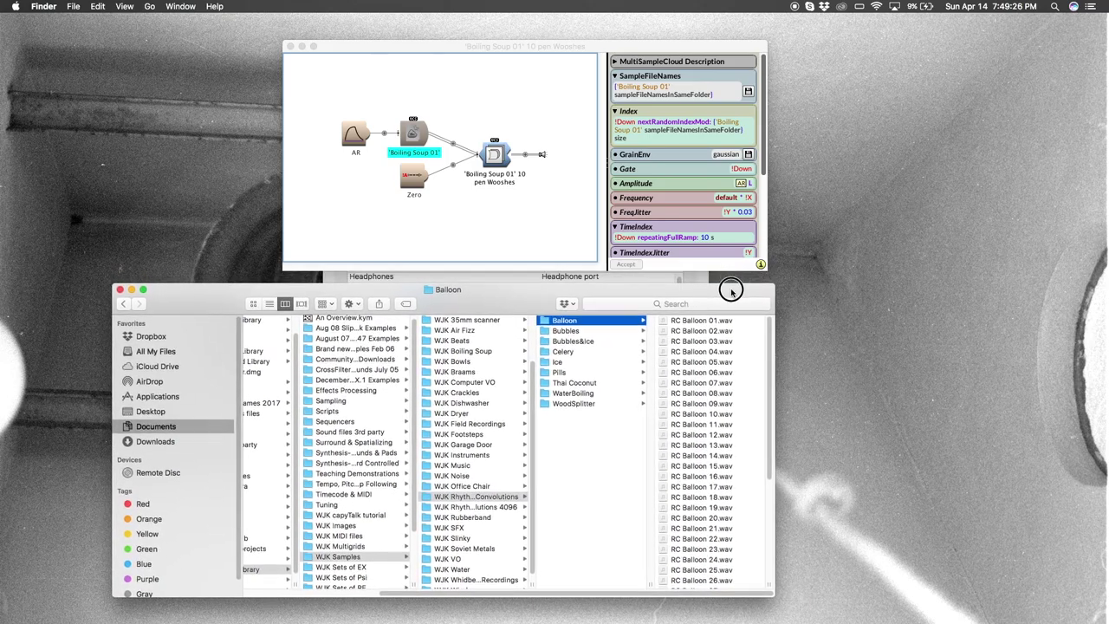
{"action": "scroll", "coordinate": [733, 532], "scroll_direction": "down", "scroll_amount": 5}
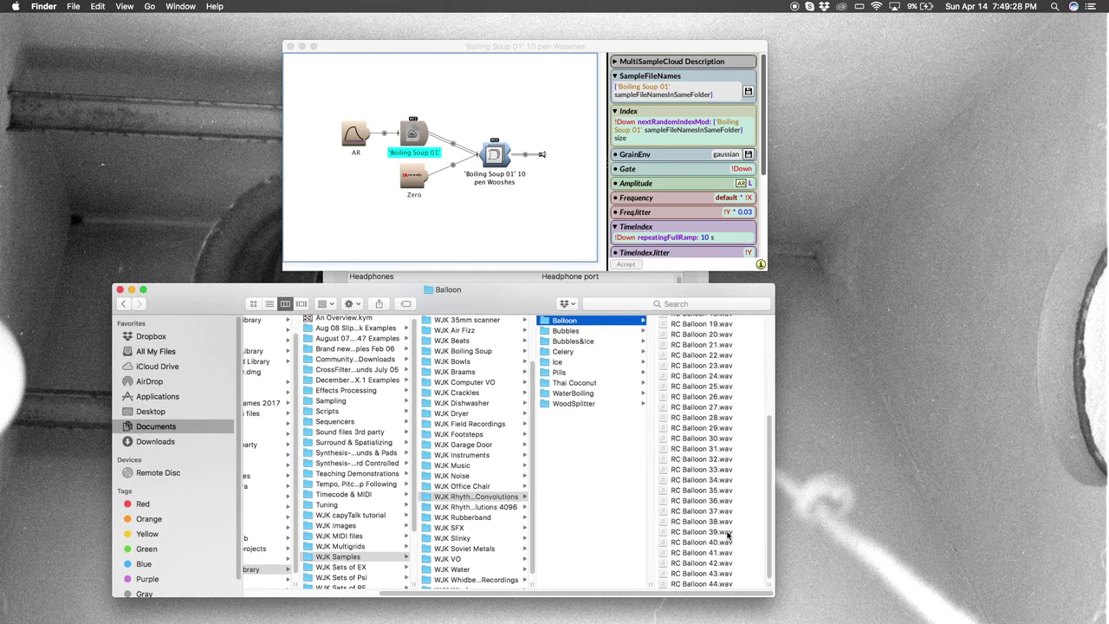
{"action": "left_click_drag", "start_coordinate": [771, 587], "coordinate": [847, 616]}
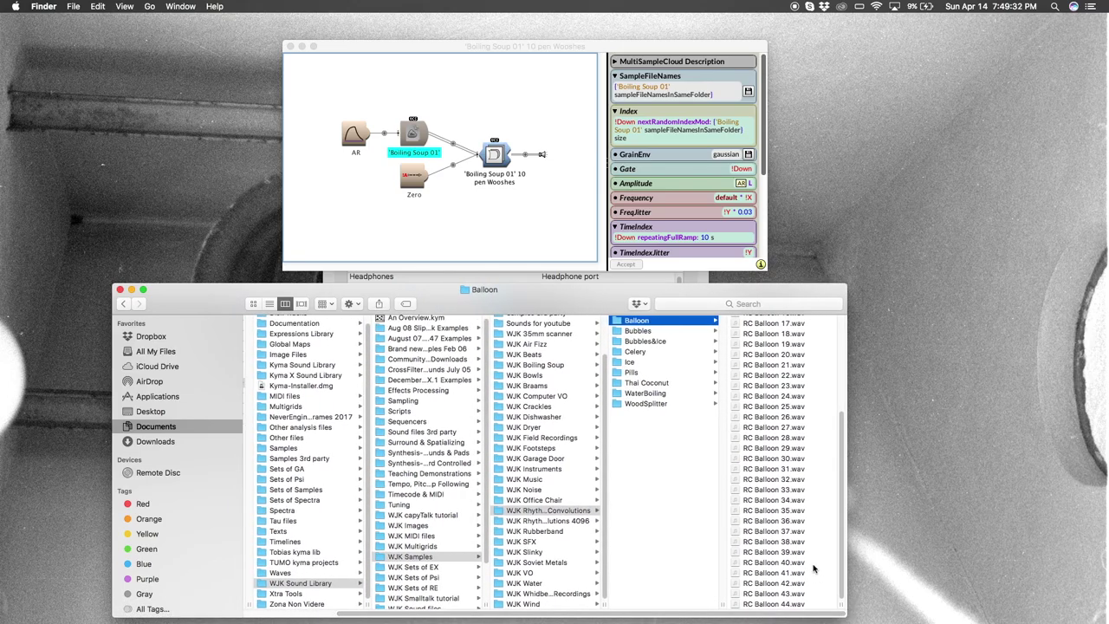
{"action": "scroll", "coordinate": [790, 505], "scroll_direction": "up", "scroll_amount": 5}
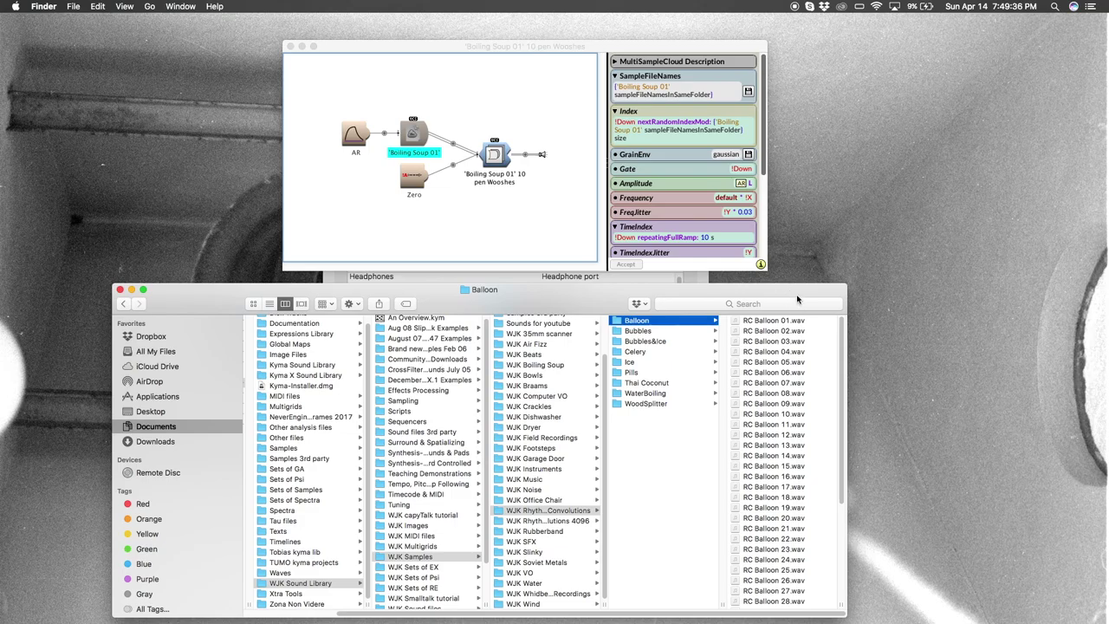
Step: Preview RC Balloon 01.wav, 02.wav and 03.wav in Quick Look
{"action": "key", "text": "Right"}
{"action": "key", "text": "space"}
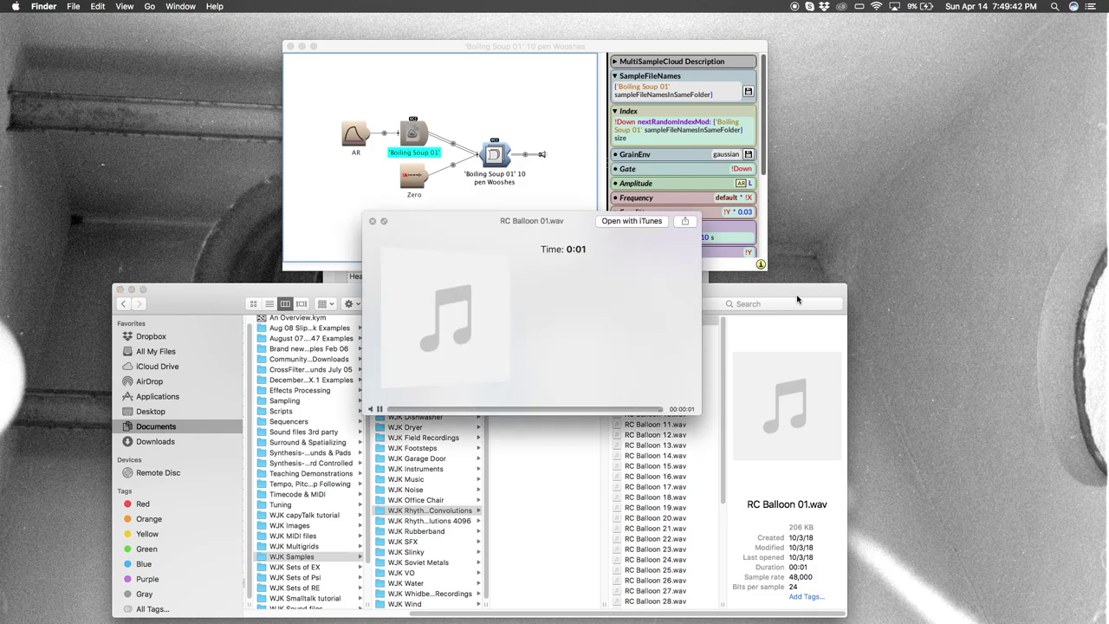
{"action": "key", "text": "Down"}
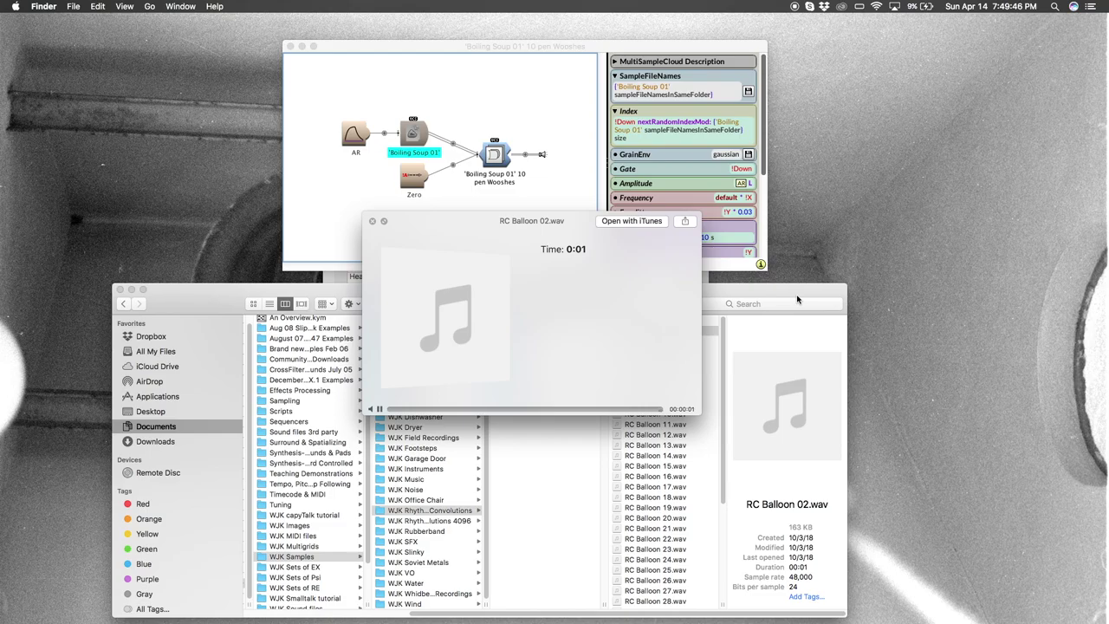
{"action": "key", "text": "Down"}
{"action": "key", "text": "space"}
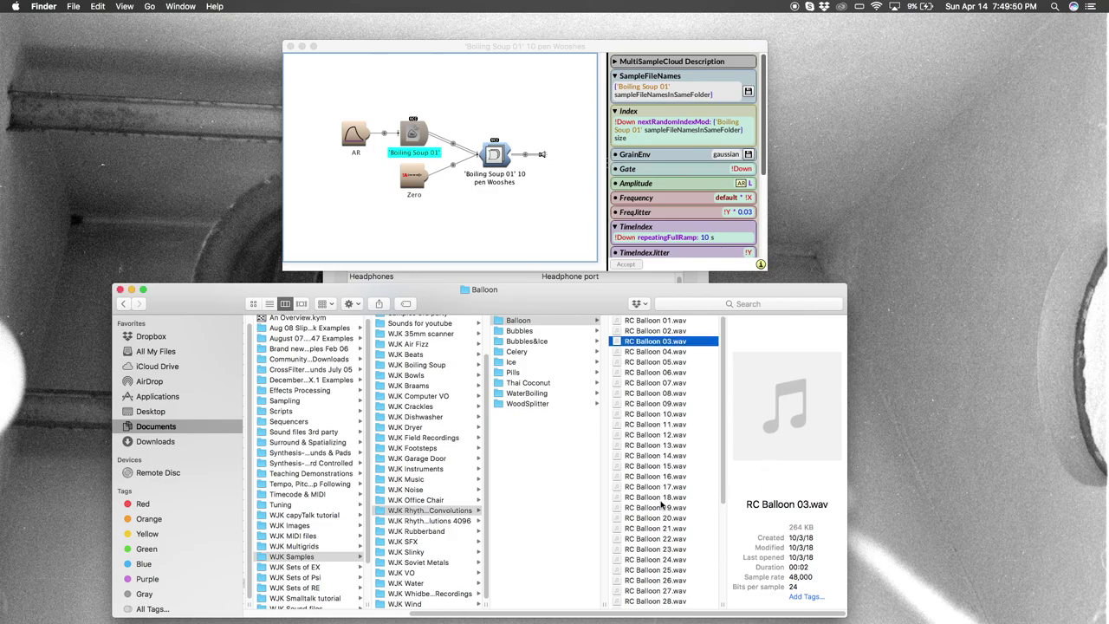
Step: Preview RC Balloon 36.wav, 37.wav and 38.wav in Quick Look
{"action": "scroll", "coordinate": [662, 504], "scroll_direction": "down", "scroll_amount": 5}
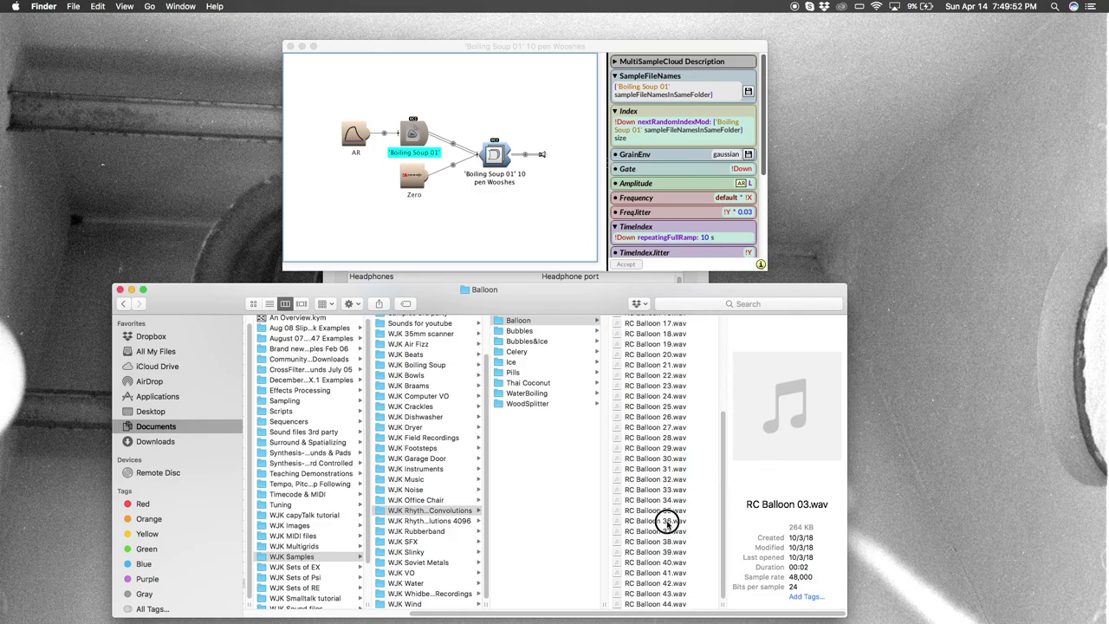
{"action": "left_click", "coordinate": [665, 521]}
{"action": "key", "text": "space"}
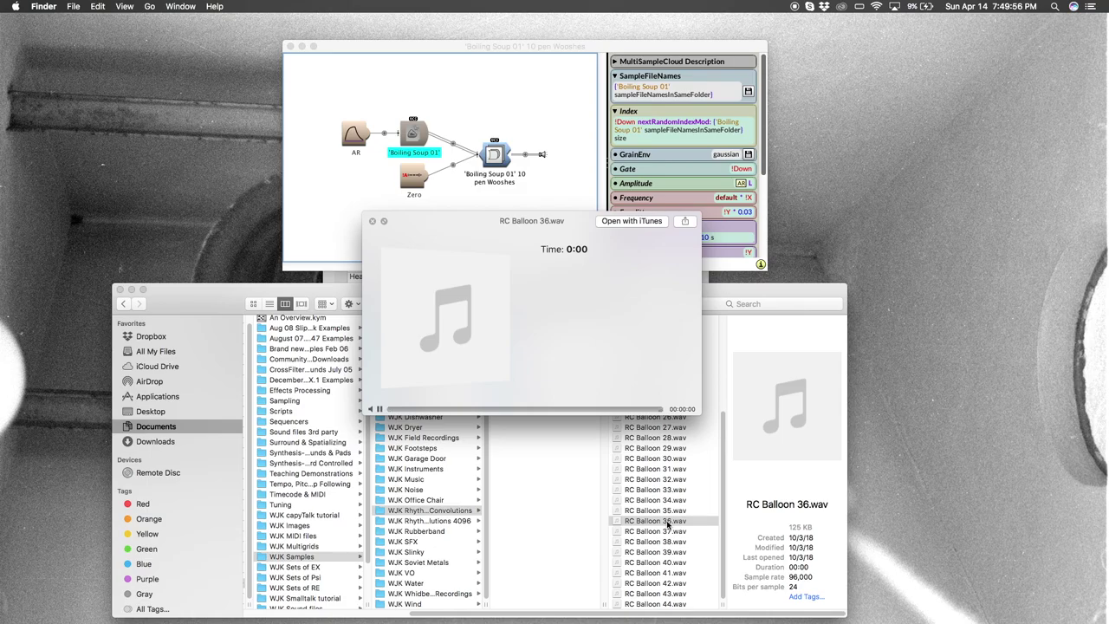
{"action": "key", "text": "Down"}
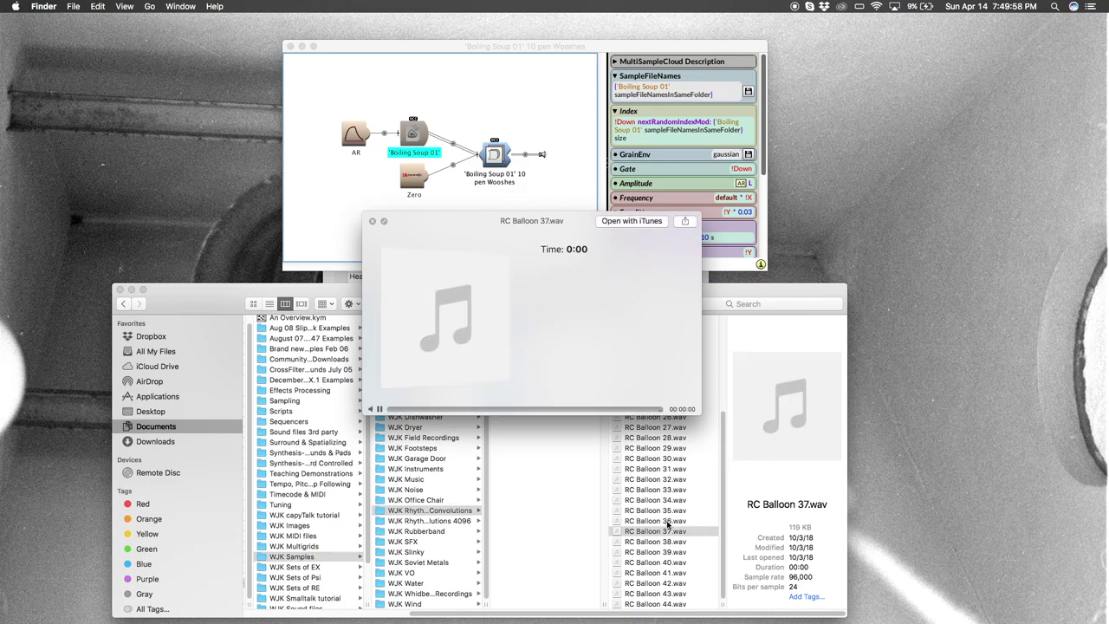
{"action": "key", "text": "Down"}
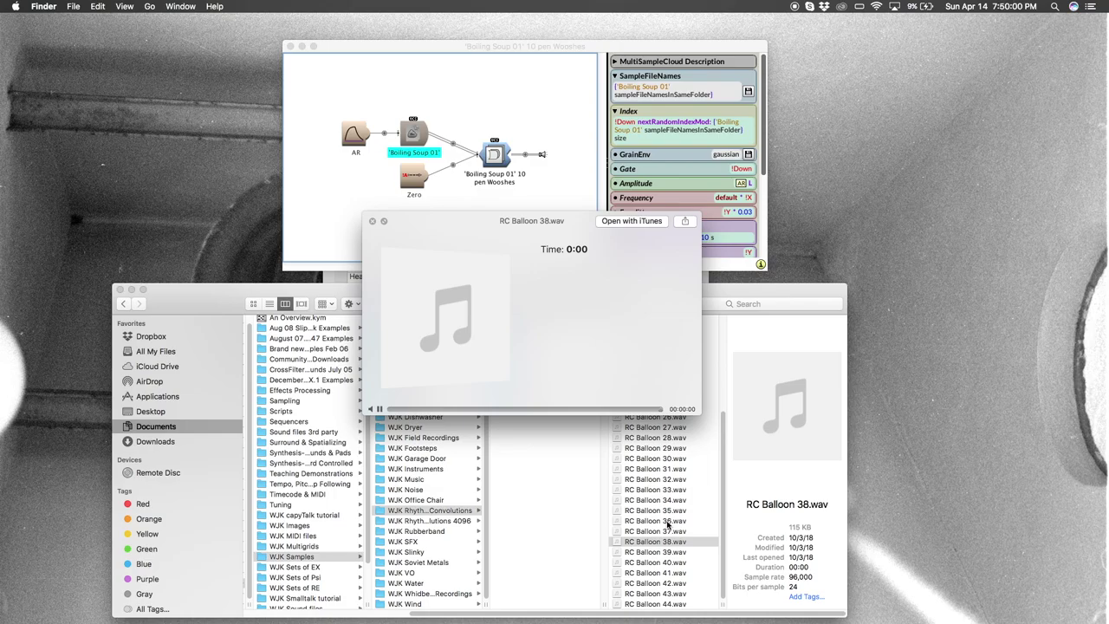
{"action": "key", "text": "space"}
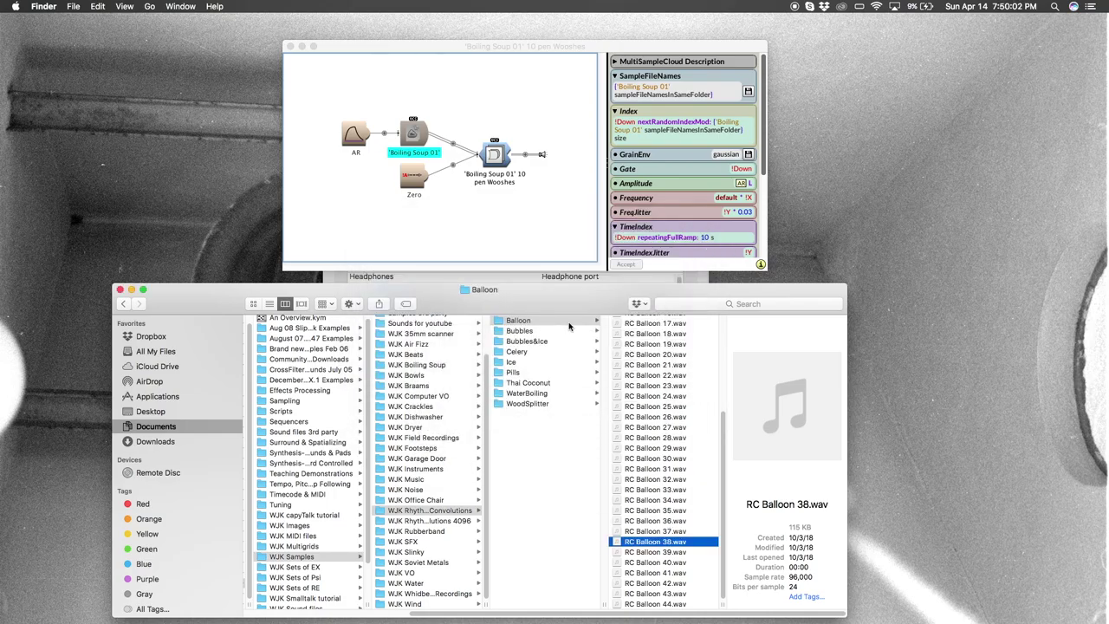
Step: Scroll the Balloon list to the top and move the Boiling Soup sound window top-left
{"action": "left_click_drag", "start_coordinate": [550, 303], "coordinate": [569, 294]}
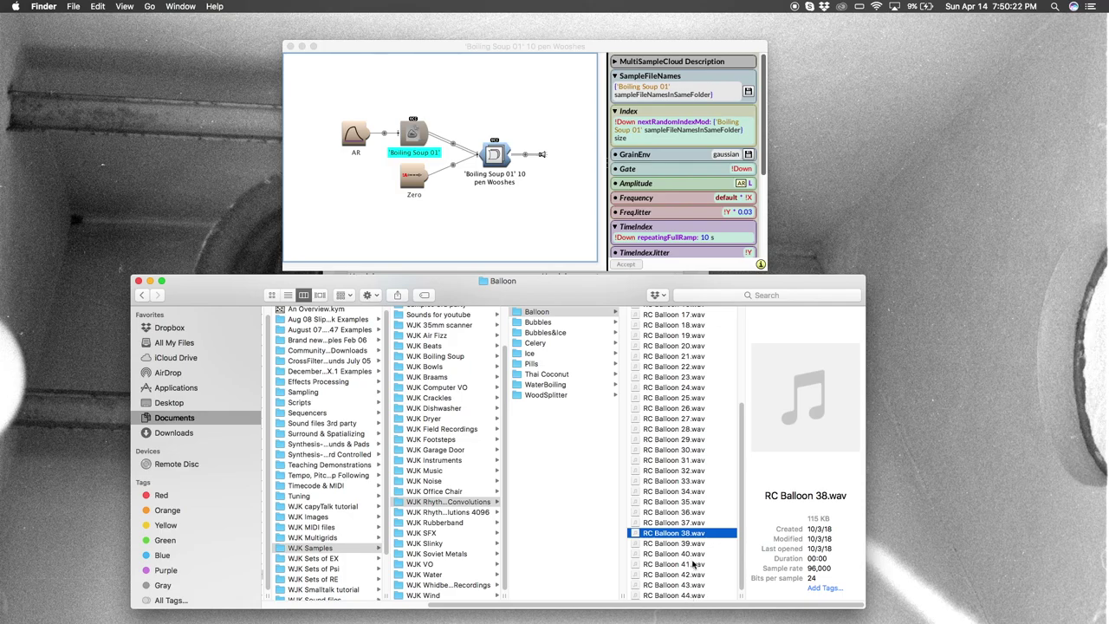
{"action": "scroll", "coordinate": [699, 518], "scroll_direction": "up", "scroll_amount": 5}
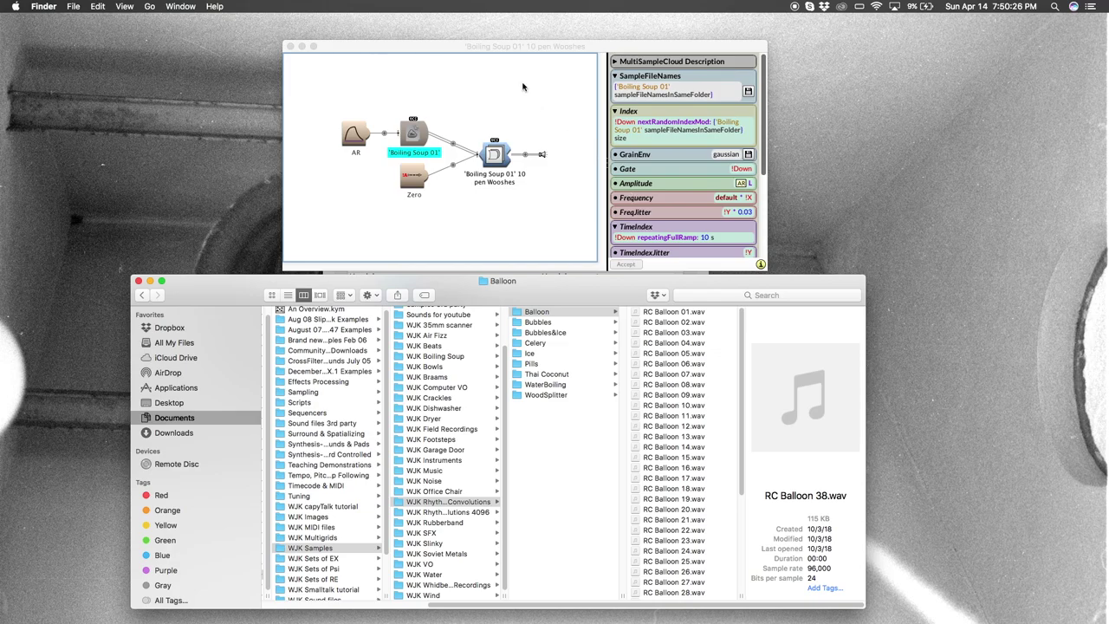
{"action": "left_click_drag", "start_coordinate": [538, 47], "coordinate": [274, 43]}
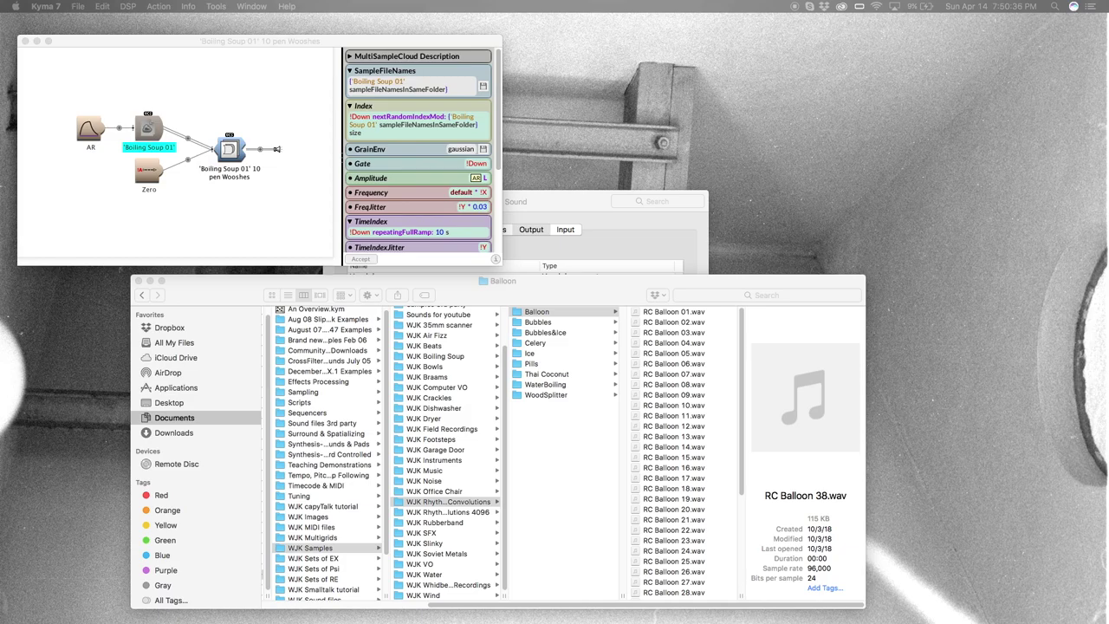
Step: Place the RC Balloon 01 sound window top-right and inspect its sample file names expression
{"action": "left_click_drag", "start_coordinate": [775, 233], "coordinate": [774, 47]}
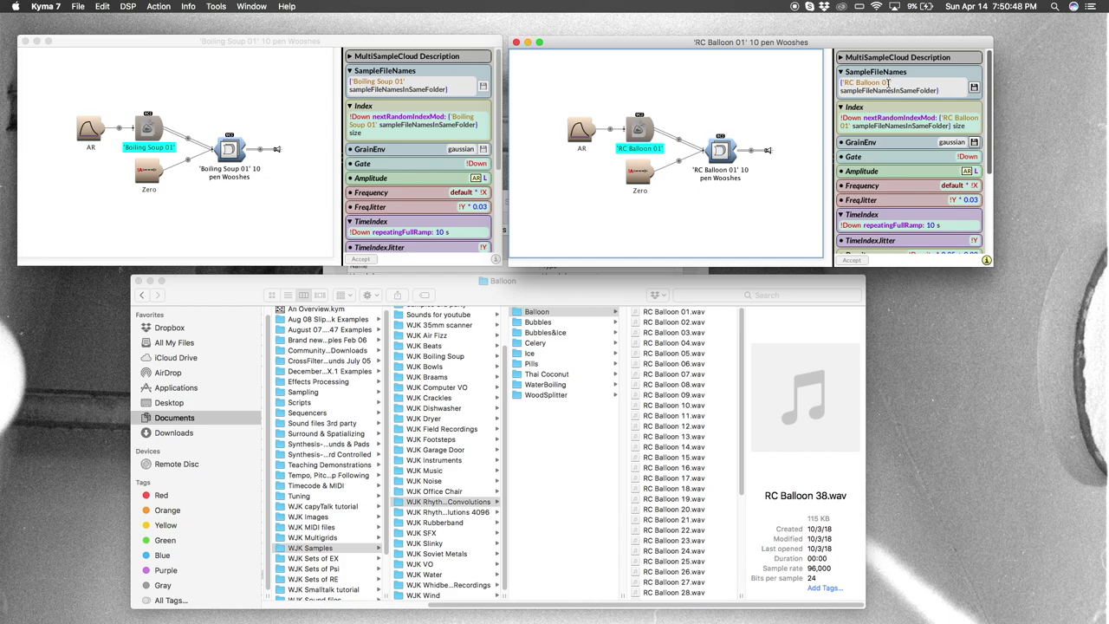
{"action": "left_click", "coordinate": [403, 84]}
{"action": "left_click", "coordinate": [880, 86]}
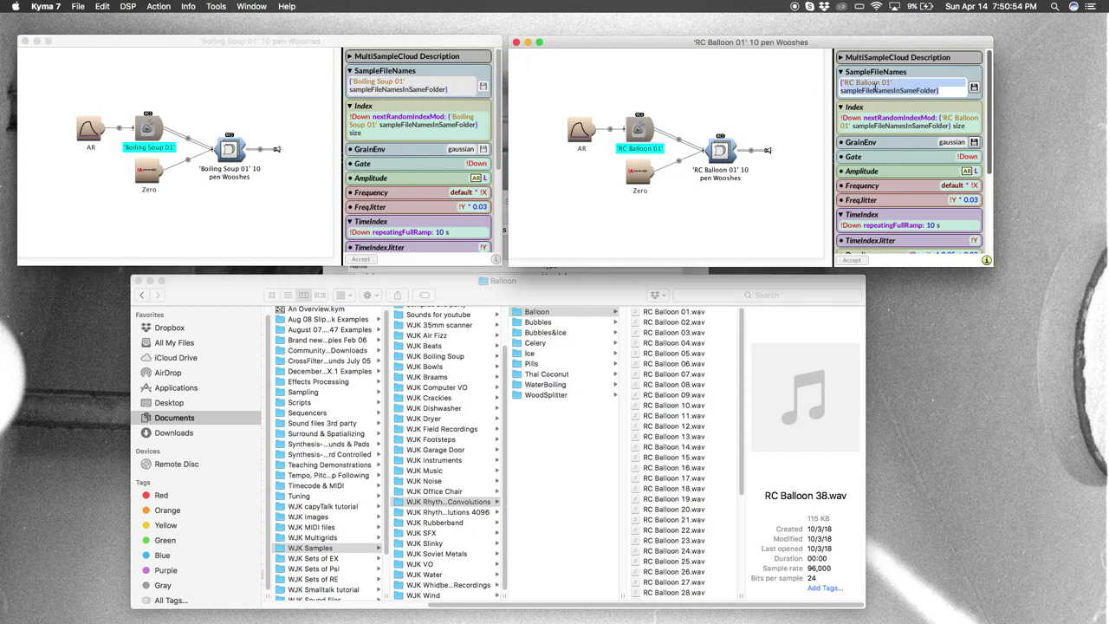
{"action": "left_click", "coordinate": [940, 91]}
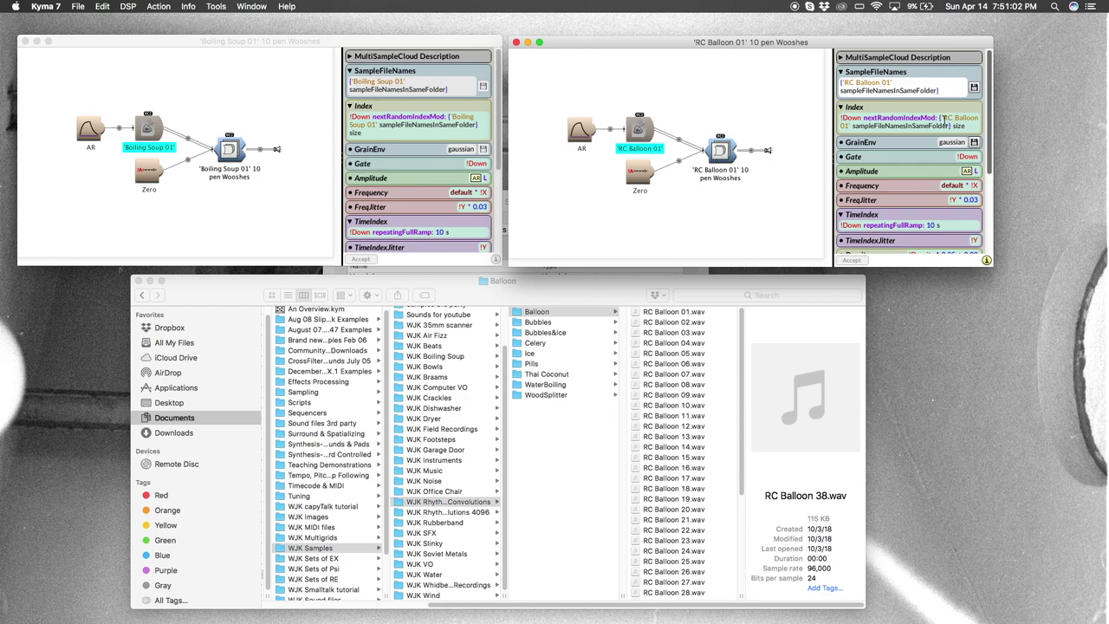
Step: Evaluate the balloon Index expression with Cmd-Y to get 44, then delete the result
{"action": "left_click", "coordinate": [948, 119]}
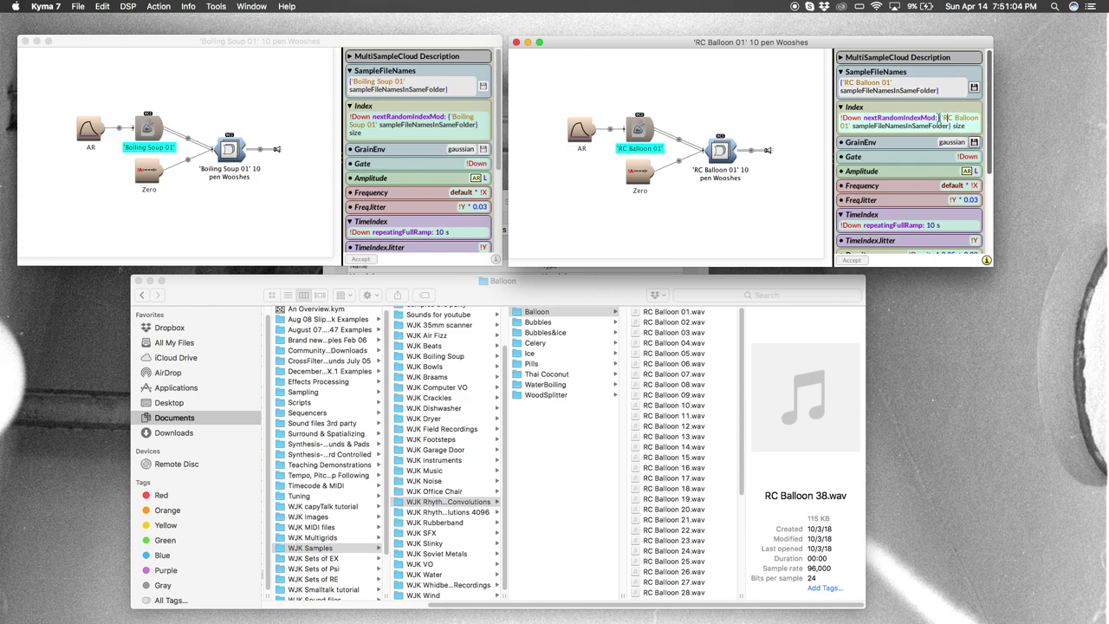
{"action": "left_click_drag", "start_coordinate": [940, 119], "coordinate": [974, 126]}
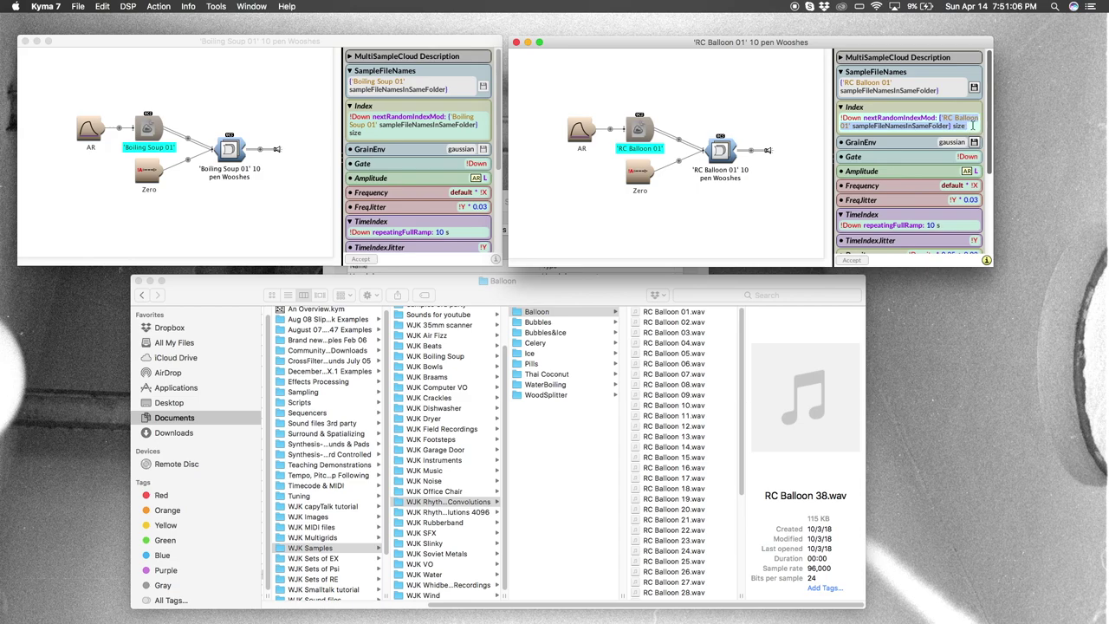
{"action": "key", "text": "ctrl+y"}
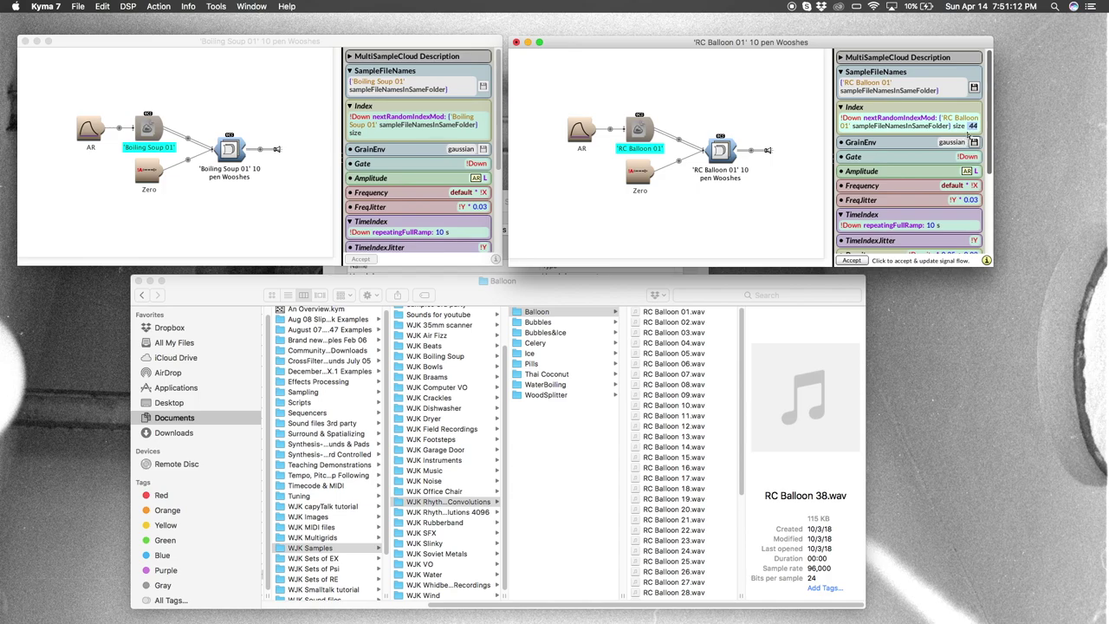
{"action": "key", "text": "BackSpace"}
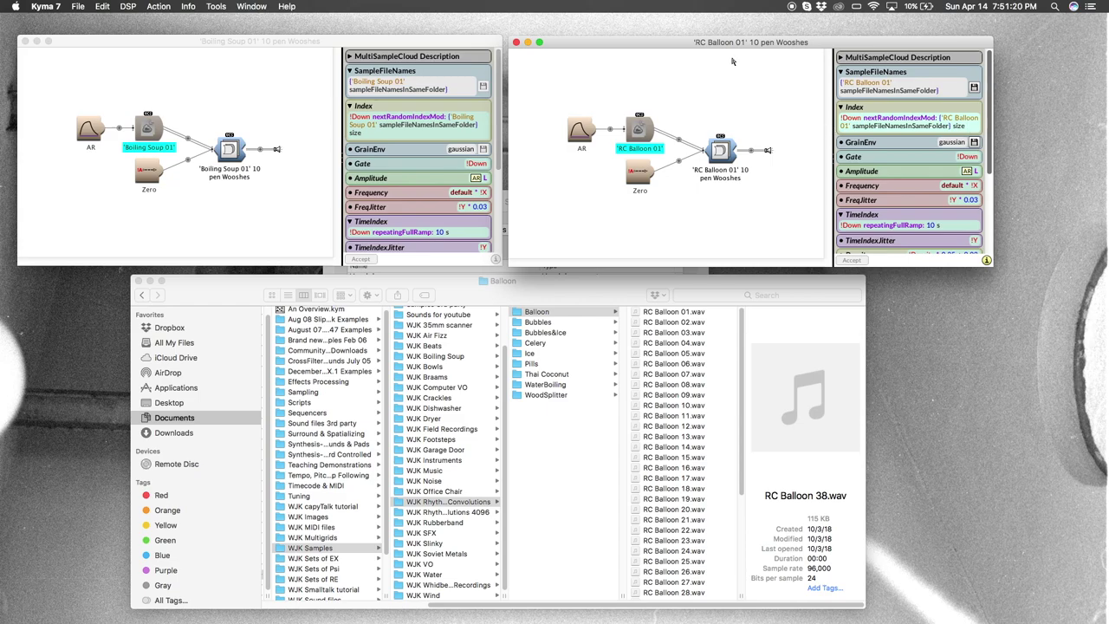
Step: Shift the RC Balloon sound window slightly right and the Finder window slightly left
{"action": "left_click_drag", "start_coordinate": [731, 42], "coordinate": [738, 44]}
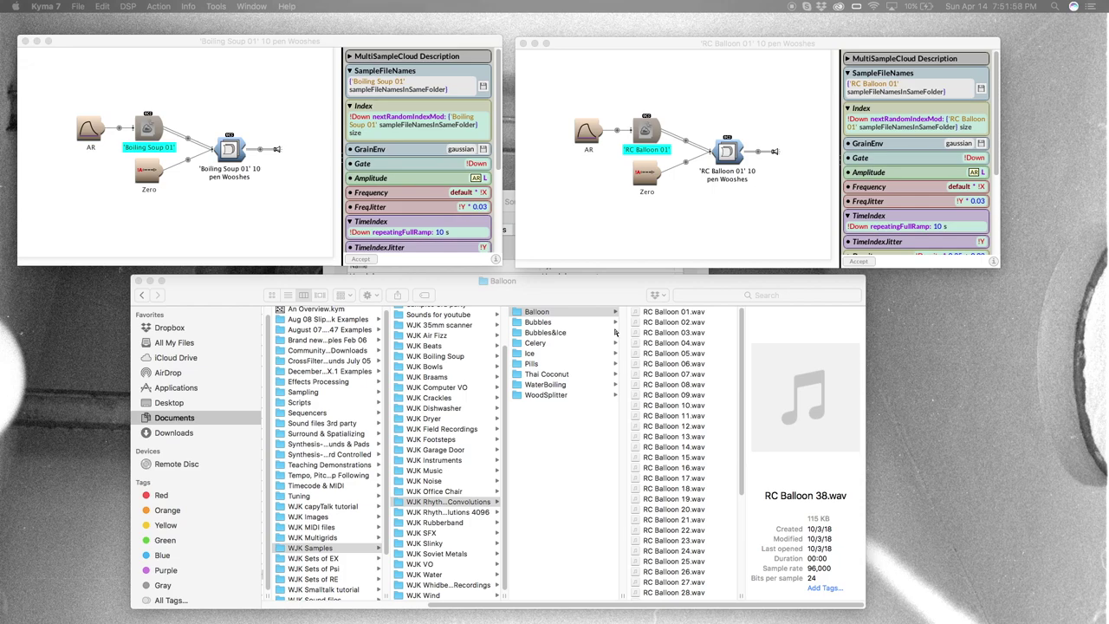
{"action": "left_click_drag", "start_coordinate": [575, 293], "coordinate": [562, 292]}
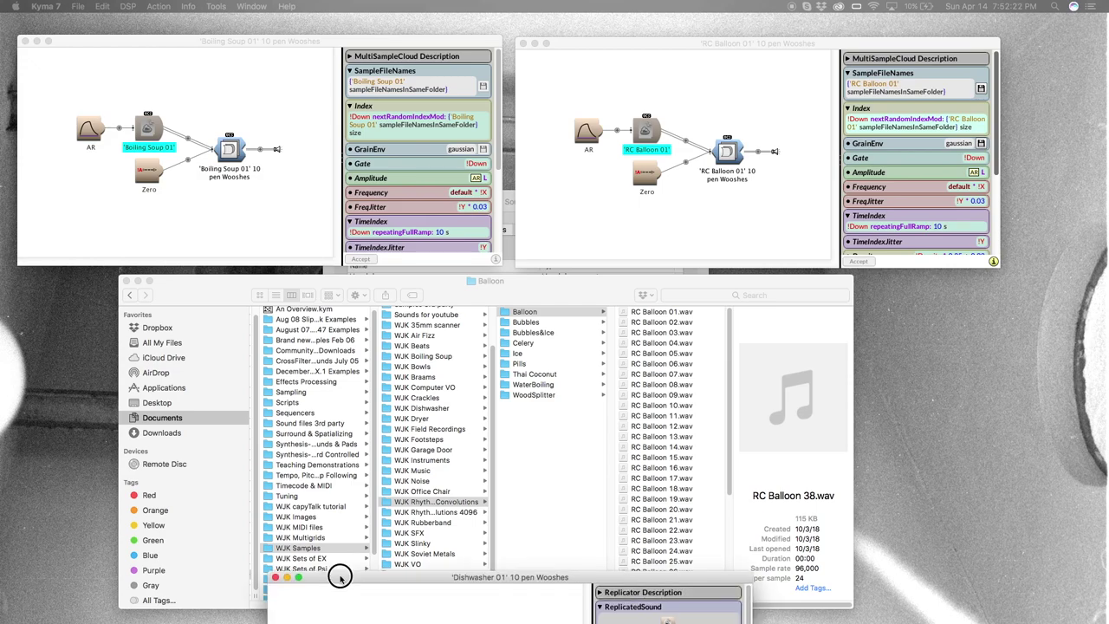
Step: Bring the Dishwasher 01 wooshes window into view and select its MultiSampleCloud
{"action": "left_click_drag", "start_coordinate": [336, 401], "coordinate": [219, 304]}
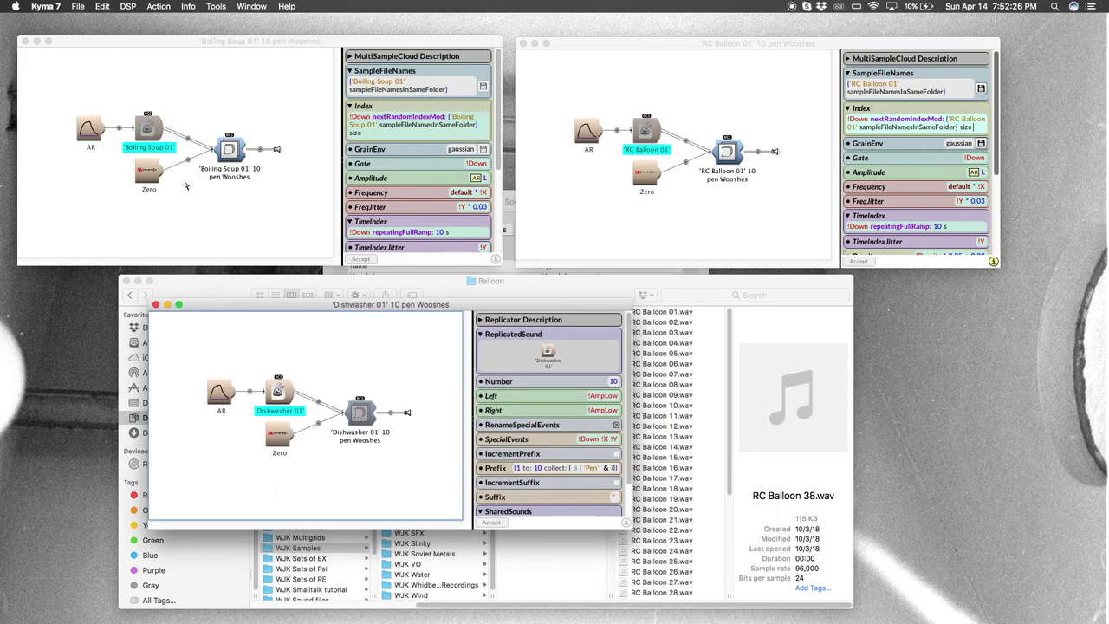
{"action": "left_click", "coordinate": [280, 397]}
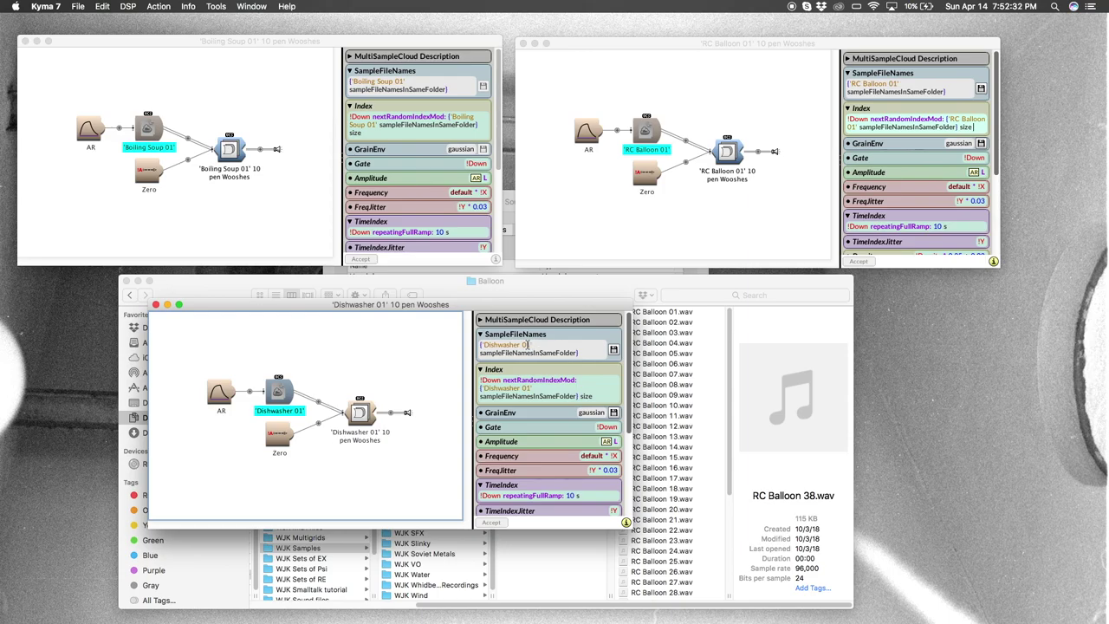
Step: Open the WJK Dishwasher folder and preview Dishwasher 01.wav and the next sample
{"action": "left_click", "coordinate": [568, 281]}
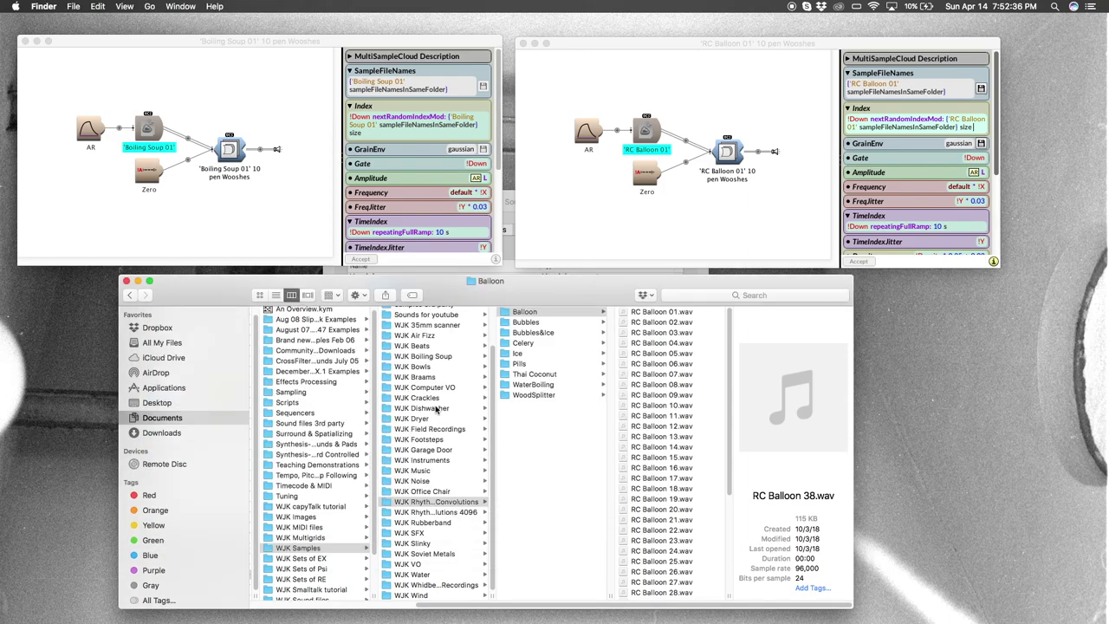
{"action": "left_click", "coordinate": [424, 408]}
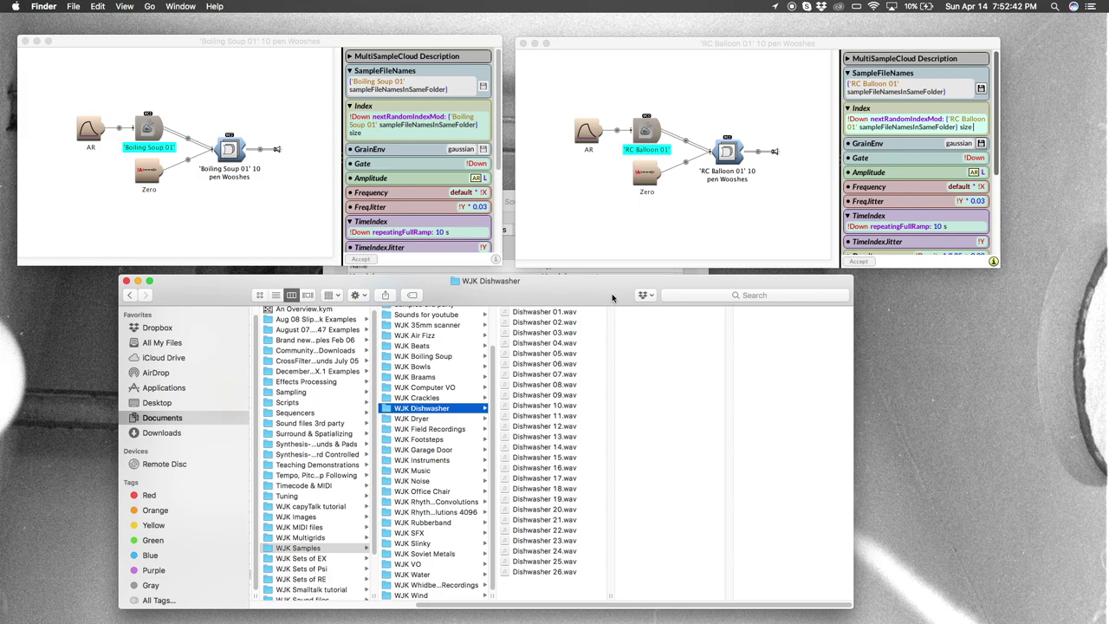
{"action": "key", "text": "Right"}
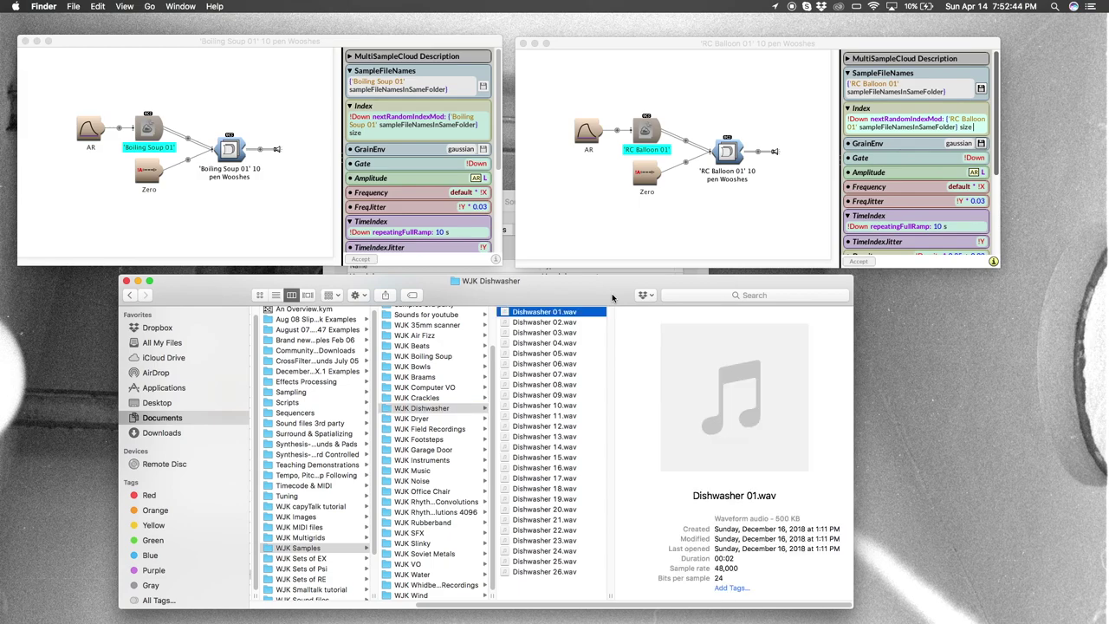
{"action": "key", "text": "space"}
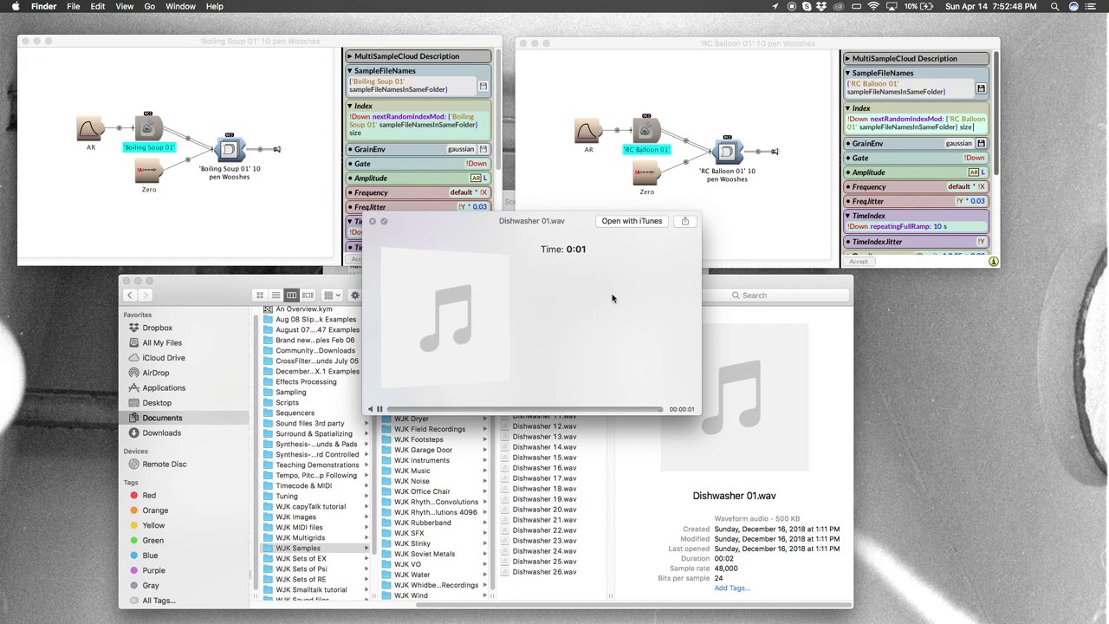
{"action": "key", "text": "Down"}
{"action": "key", "text": "Down"}
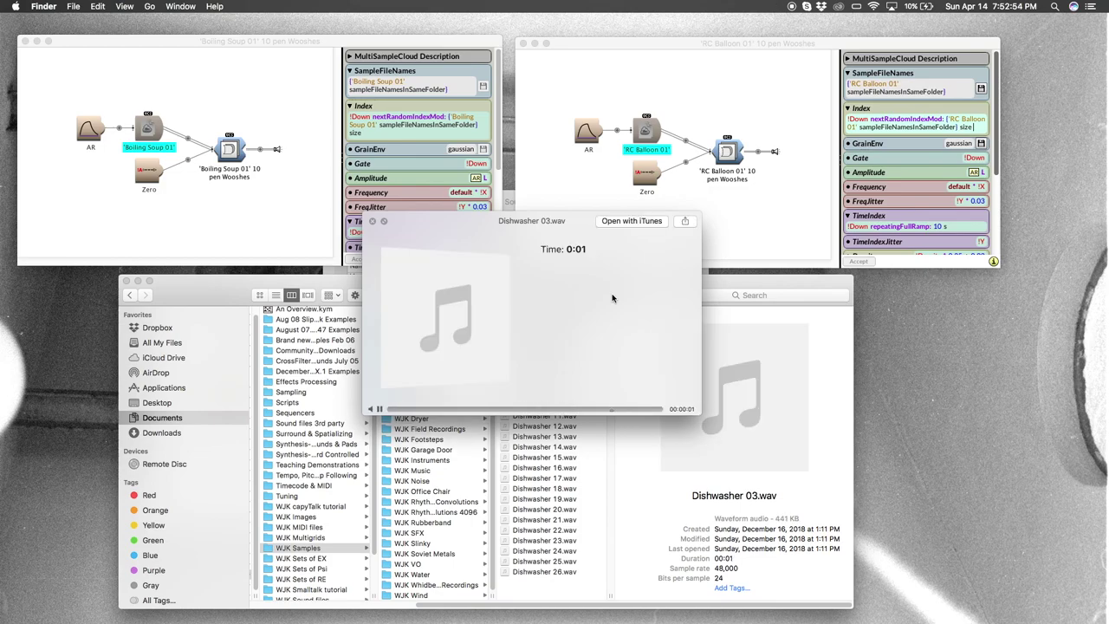
{"action": "key", "text": "space"}
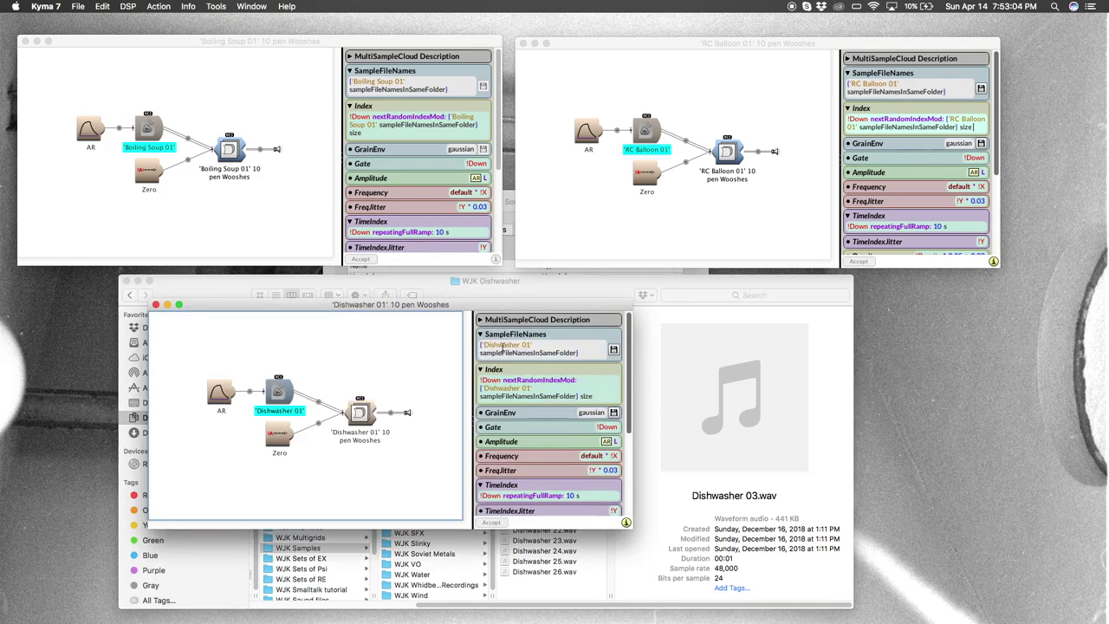
Step: Evaluate the Dishwasher SampleFileNames expression to view its file paths, then undo the change
{"action": "left_click", "coordinate": [592, 356]}
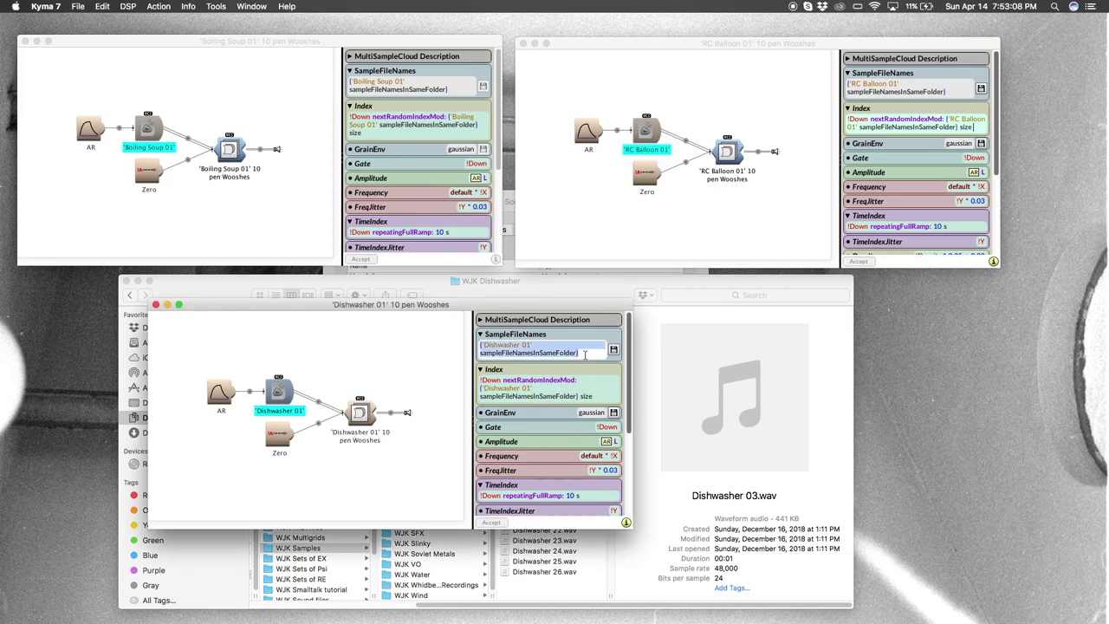
{"action": "key", "text": "super+a"}
{"action": "key", "text": "super+y"}
{"action": "scroll", "coordinate": [537, 416], "scroll_direction": "down", "scroll_amount": 15}
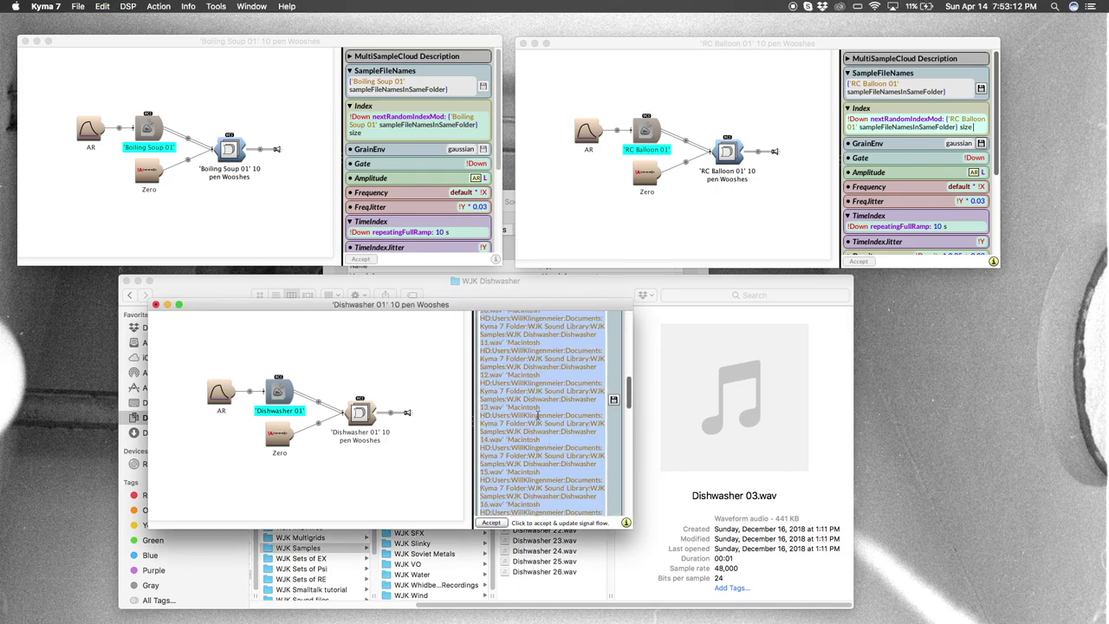
{"action": "scroll", "coordinate": [537, 415], "scroll_direction": "up", "scroll_amount": 5}
{"action": "scroll", "coordinate": [537, 415], "scroll_direction": "up", "scroll_amount": 8}
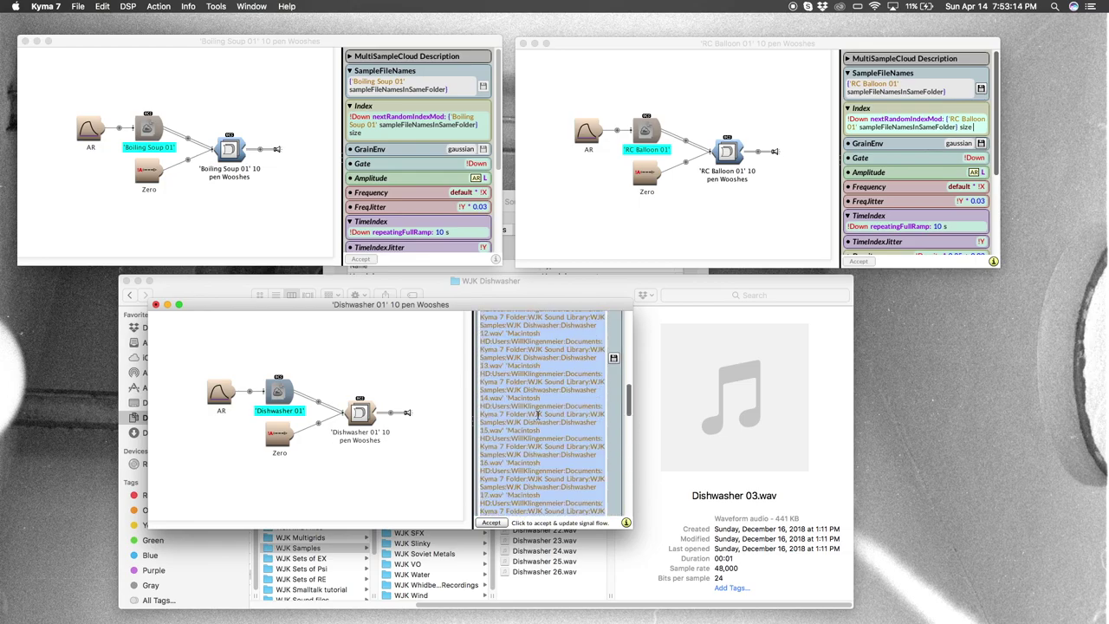
{"action": "key", "text": "super+z"}
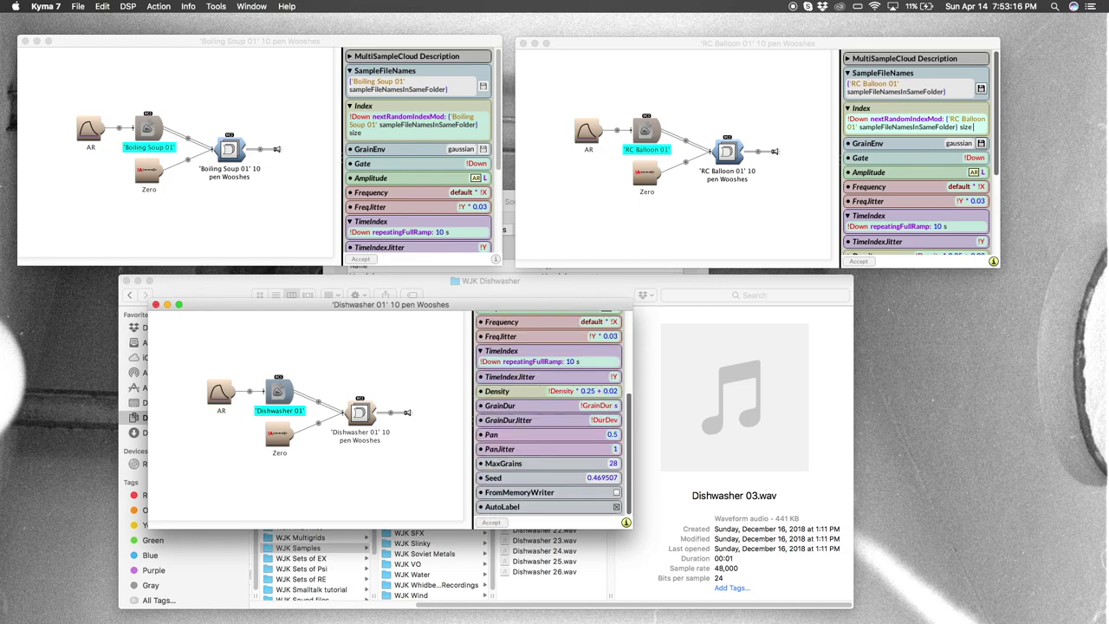
{"action": "scroll", "coordinate": [533, 415], "scroll_direction": "up", "scroll_amount": 5}
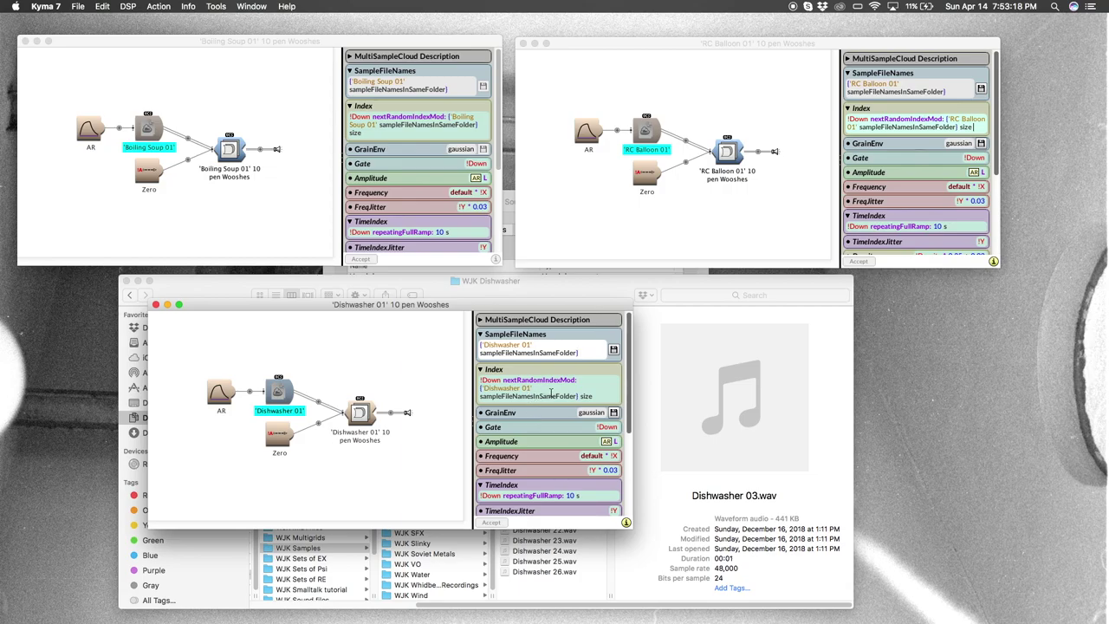
{"action": "left_click", "coordinate": [479, 388]}
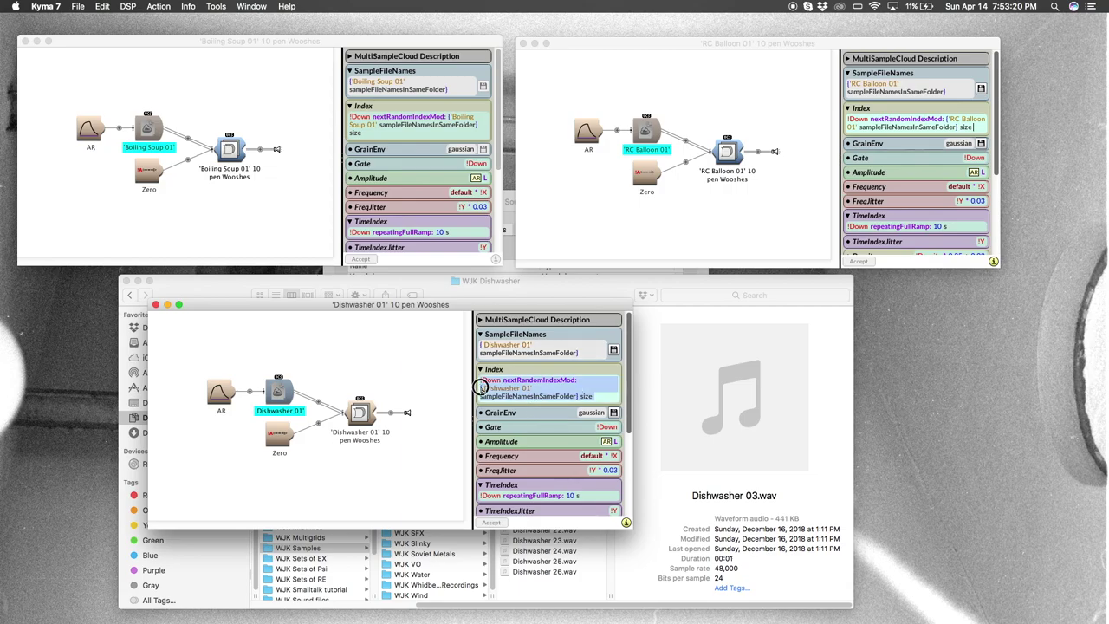
{"action": "left_click_drag", "start_coordinate": [479, 389], "coordinate": [597, 397]}
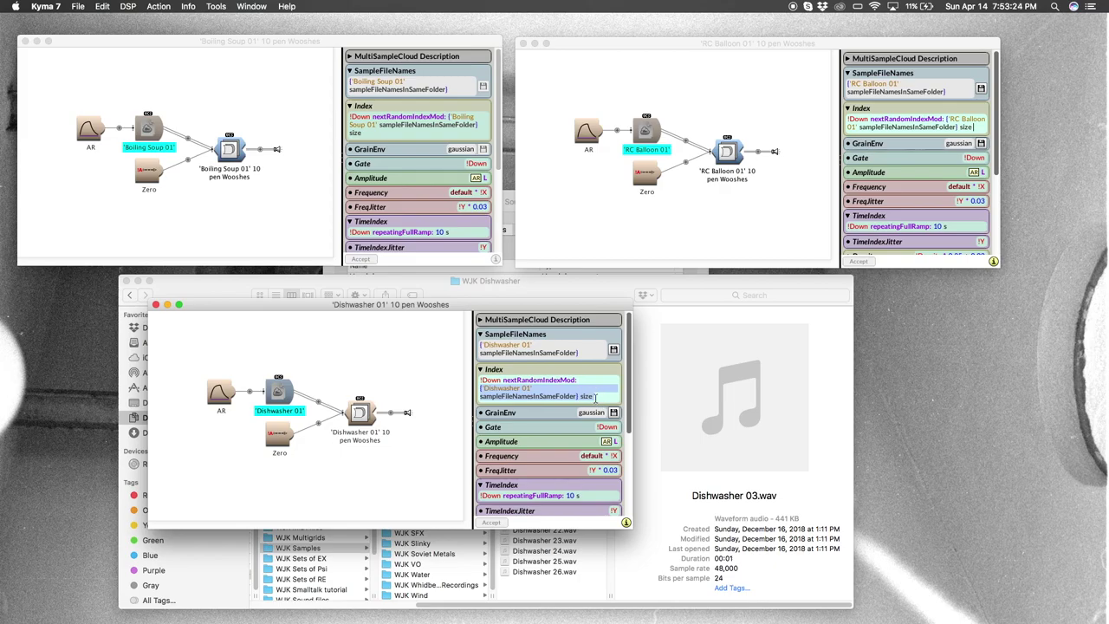
{"action": "key", "text": "super+y"}
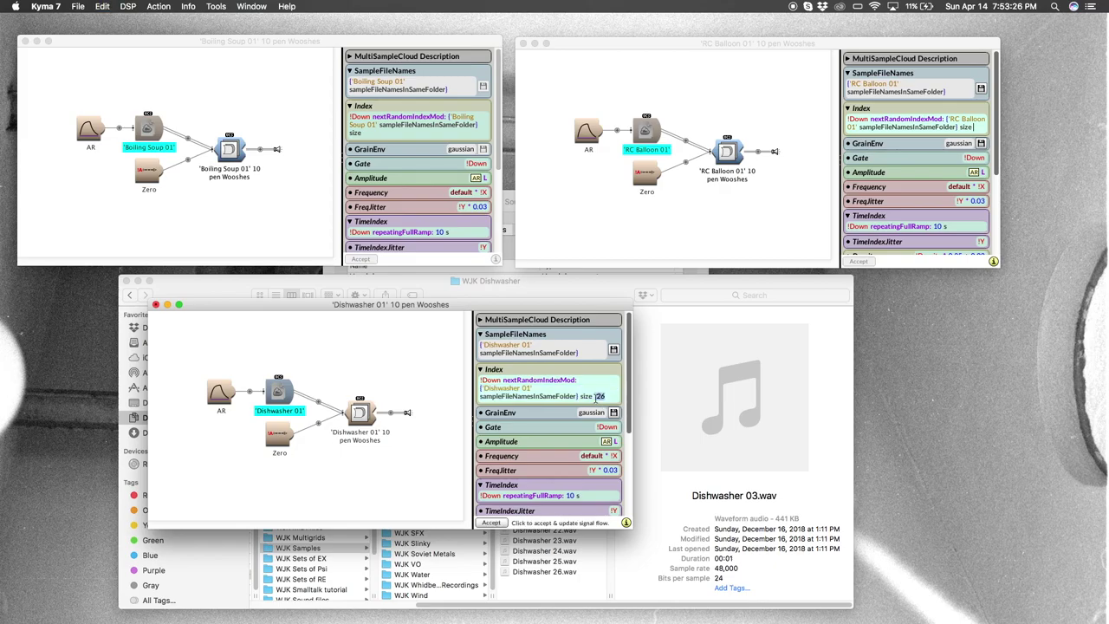
{"action": "double_click", "coordinate": [600, 397]}
{"action": "key", "text": "BackSpace"}
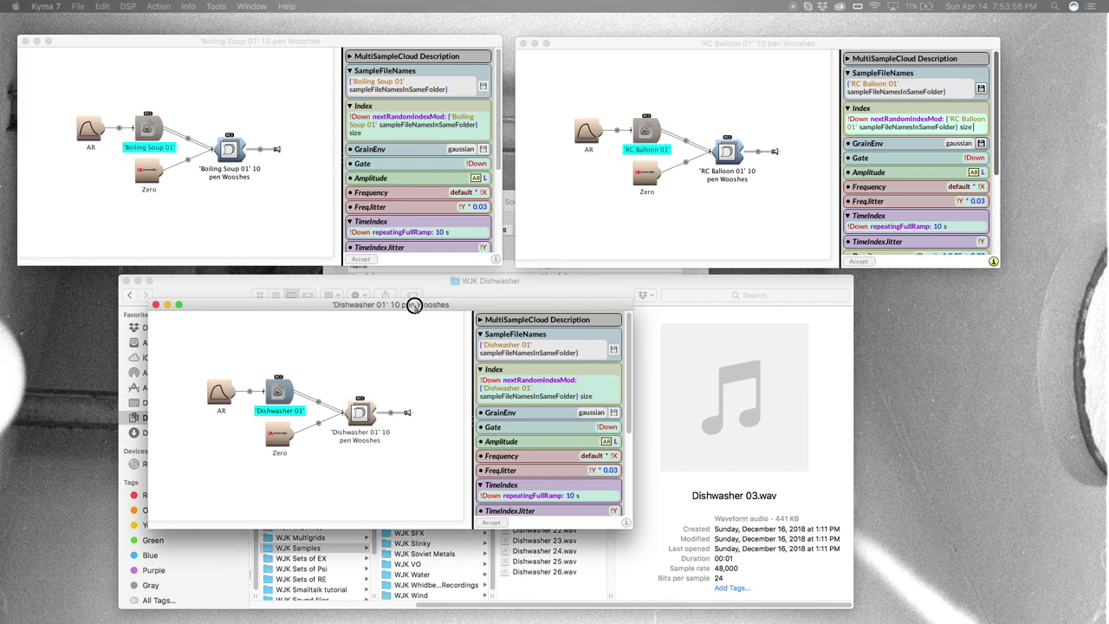
Step: Move the Dishwasher window left and position the new three-track Untitled multigrid window
{"action": "left_click_drag", "start_coordinate": [413, 306], "coordinate": [286, 295]}
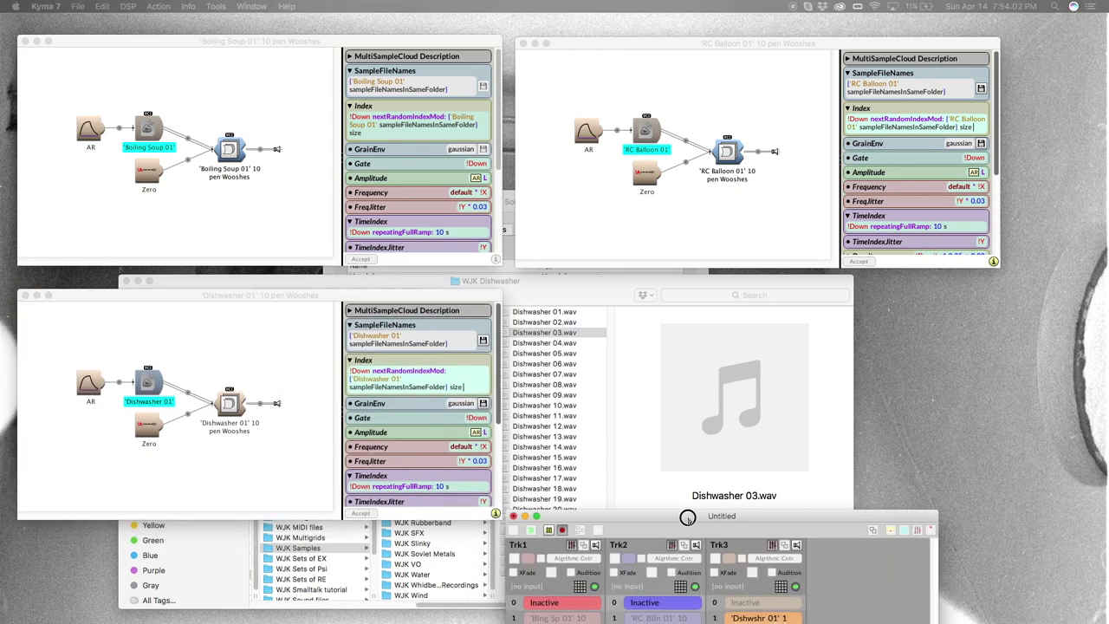
{"action": "left_click_drag", "start_coordinate": [691, 515], "coordinate": [698, 297]}
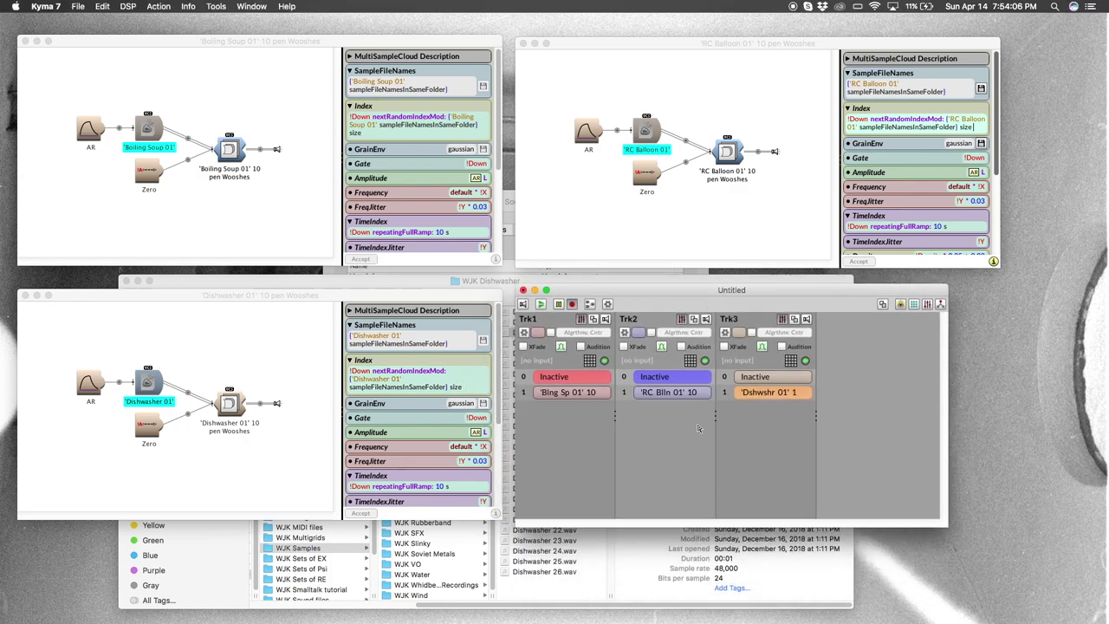
{"action": "left_click_drag", "start_coordinate": [710, 291], "coordinate": [708, 285]}
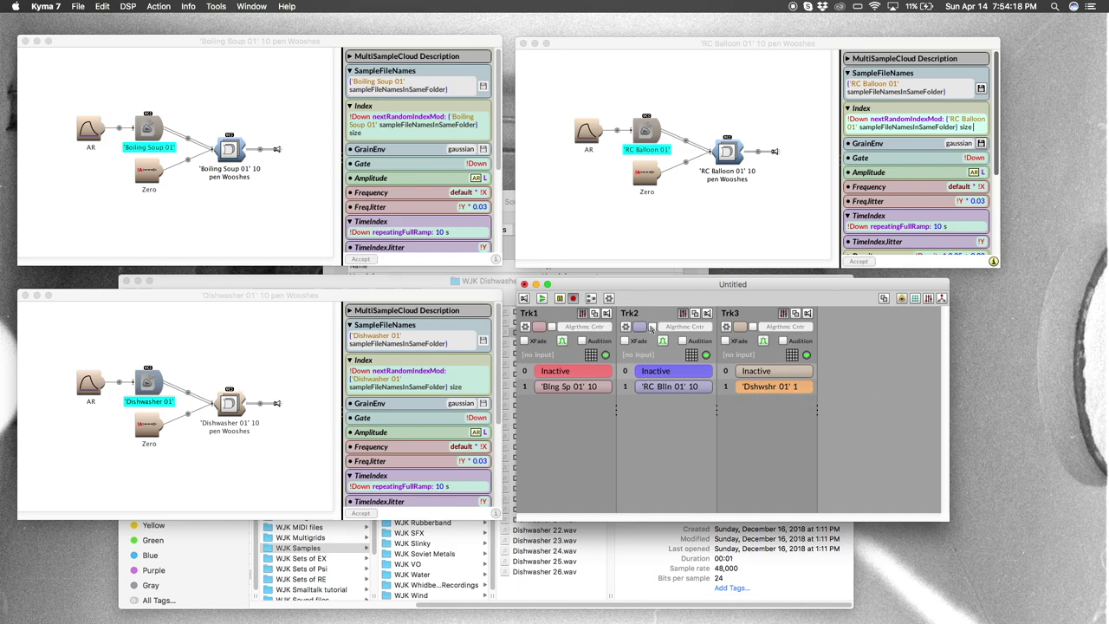
{"action": "mouse_move", "coordinate": [648, 283]}
{"action": "left_mouse_down"}
{"action": "mouse_move", "coordinate": [662, 278]}
{"action": "mouse_move", "coordinate": [650, 280]}
{"action": "left_mouse_up"}
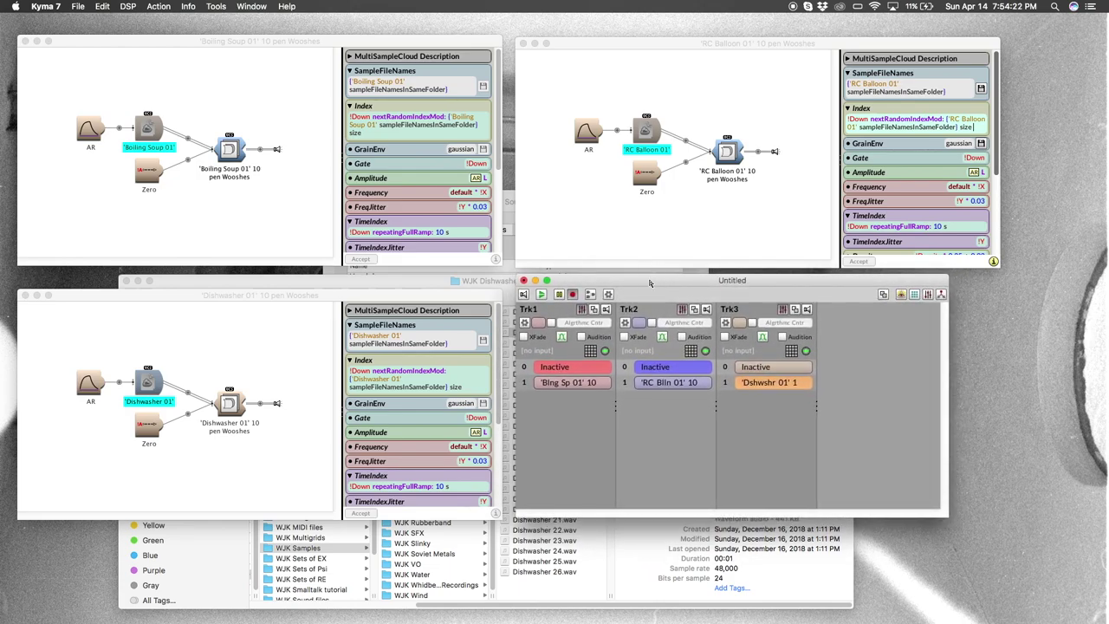
Step: Toggle the Boiling Soup, RC Balloon and Dishwasher woosh cells to audition combinations
{"action": "left_click", "coordinate": [579, 387]}
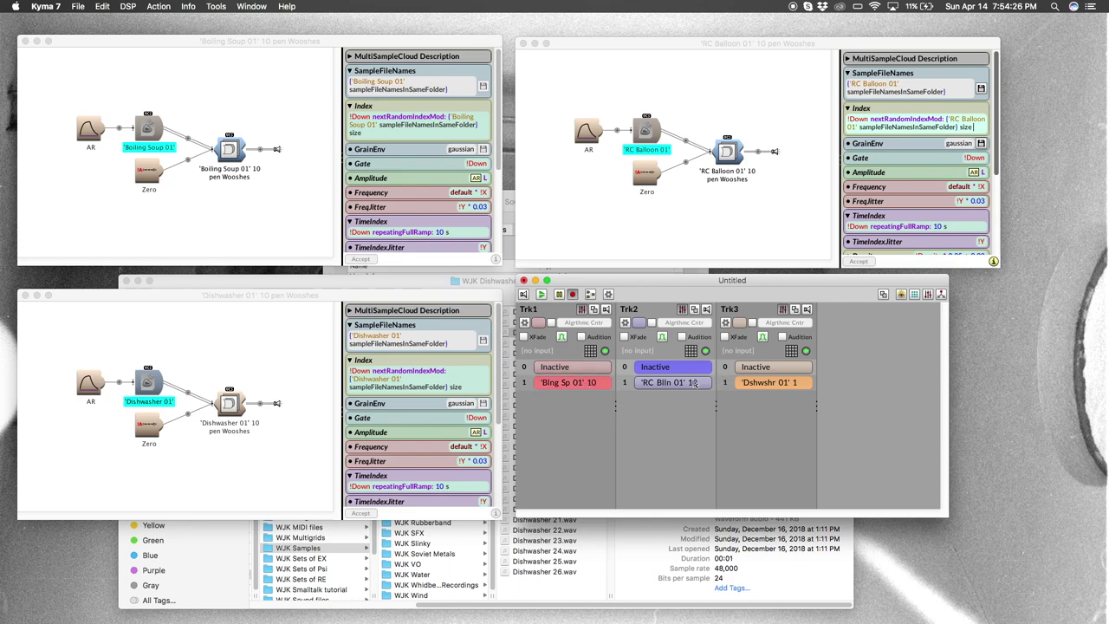
{"action": "left_click", "coordinate": [762, 372]}
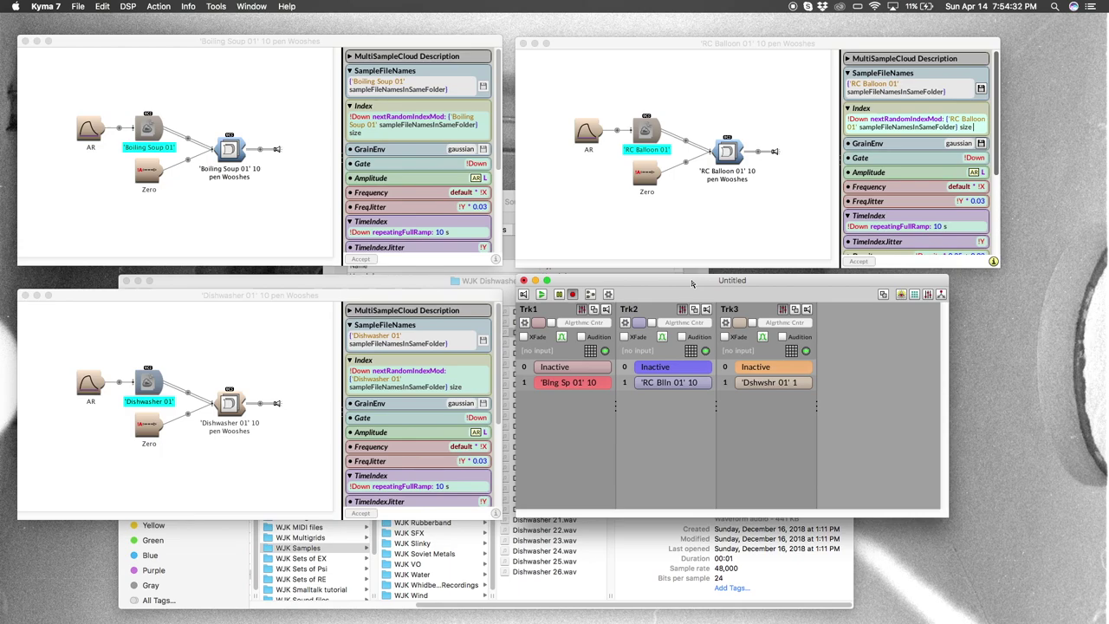
{"action": "left_click", "coordinate": [671, 384]}
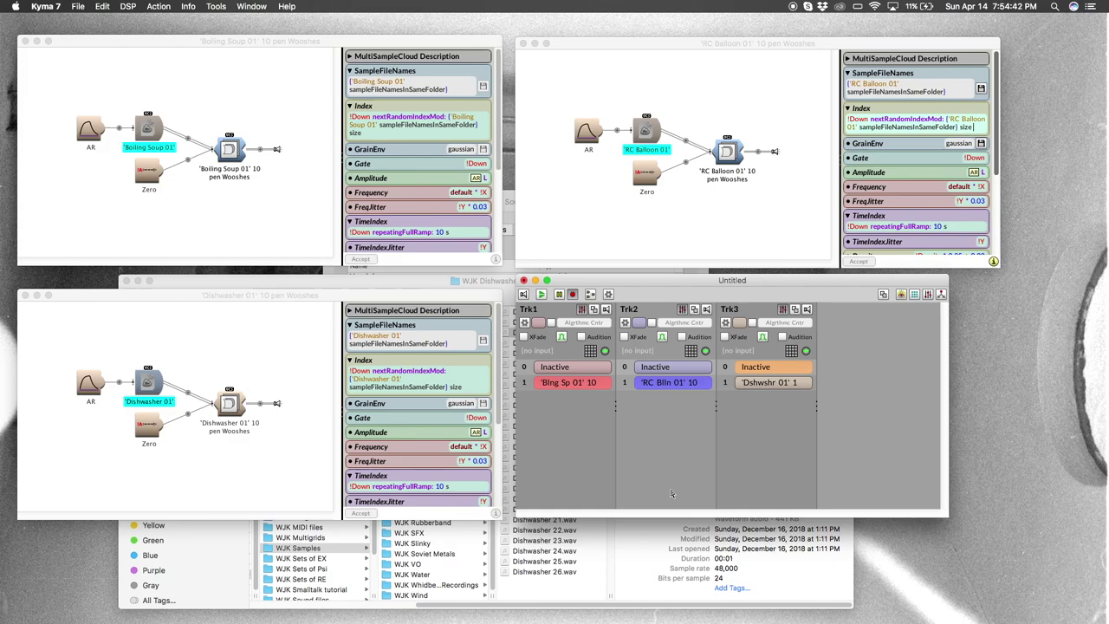
{"action": "left_click", "coordinate": [745, 384]}
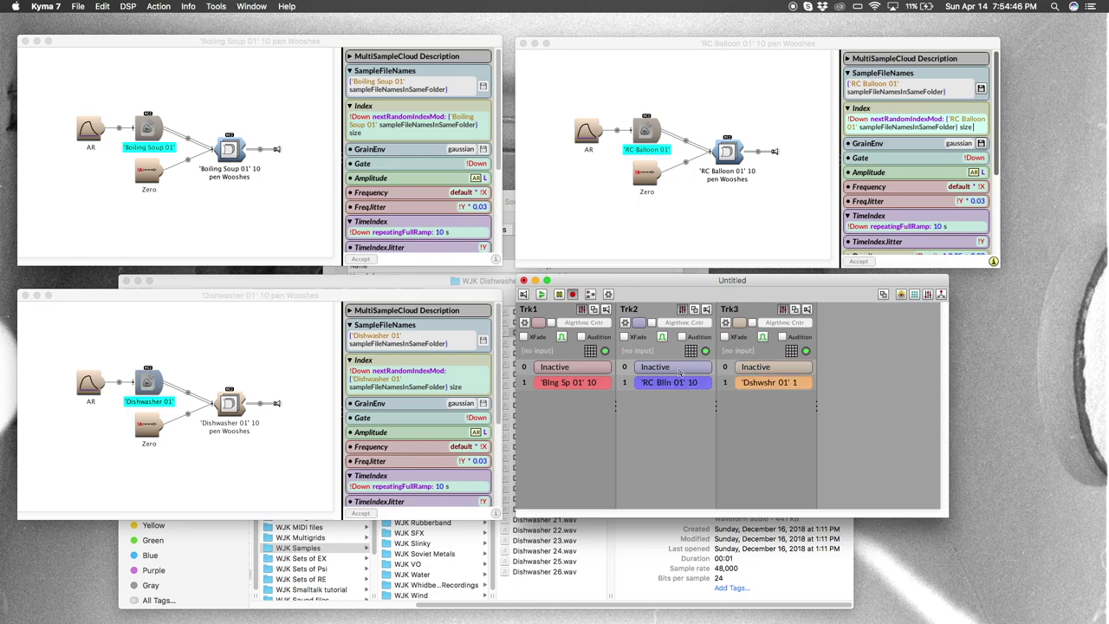
{"action": "left_click", "coordinate": [674, 367]}
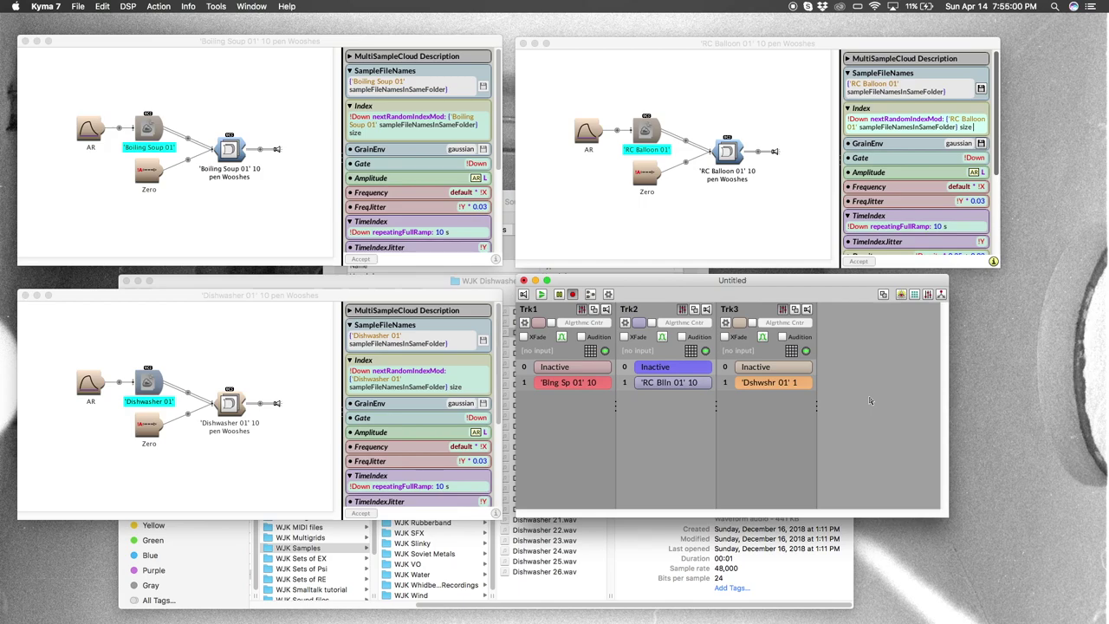
{"action": "left_click", "coordinate": [656, 384]}
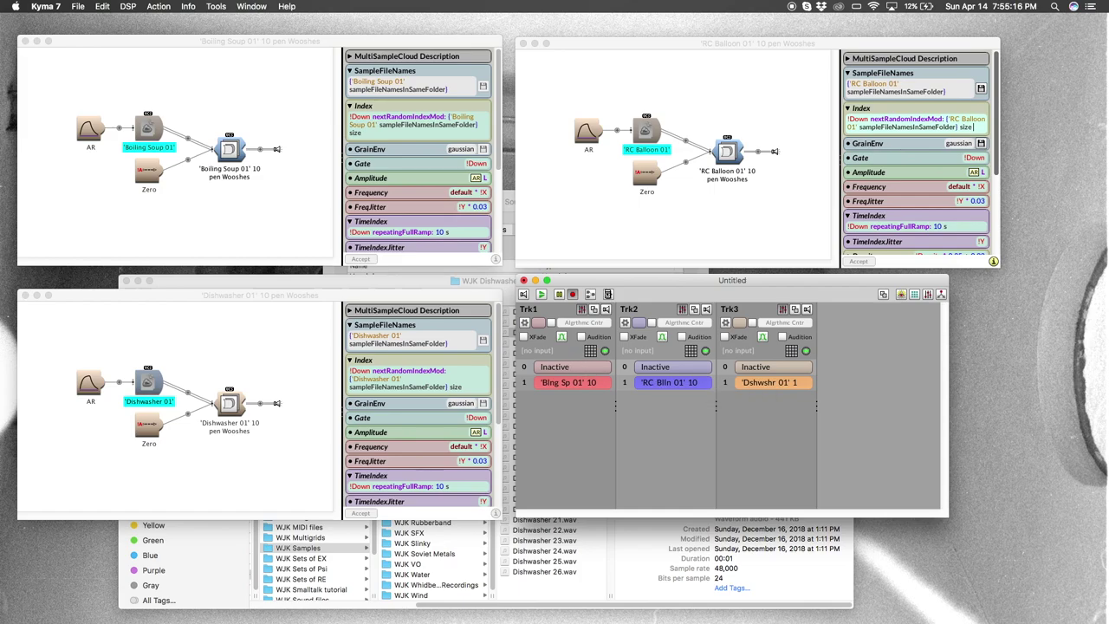
Step: Set Trk1 (Boiling Soup), Trk2 (RC Balloon) and Trk3 (Dishwasher) to Inactive in the multigrid
{"action": "left_click_drag", "start_coordinate": [646, 282], "coordinate": [664, 294]}
{"action": "left_click", "coordinate": [596, 386]}
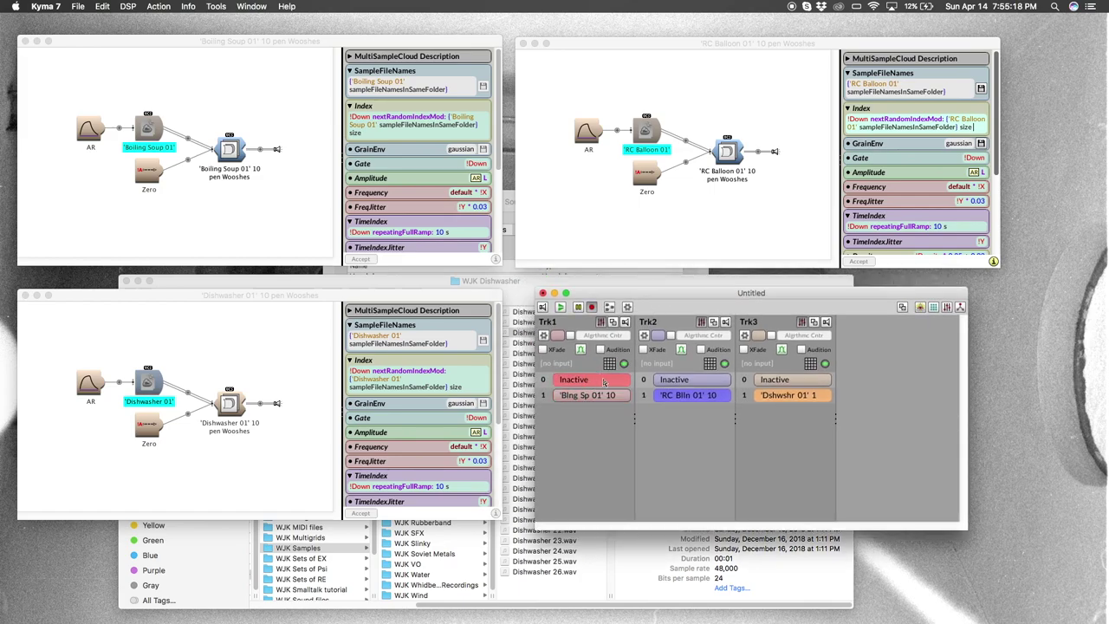
{"action": "left_click", "coordinate": [679, 383]}
{"action": "left_click", "coordinate": [779, 384]}
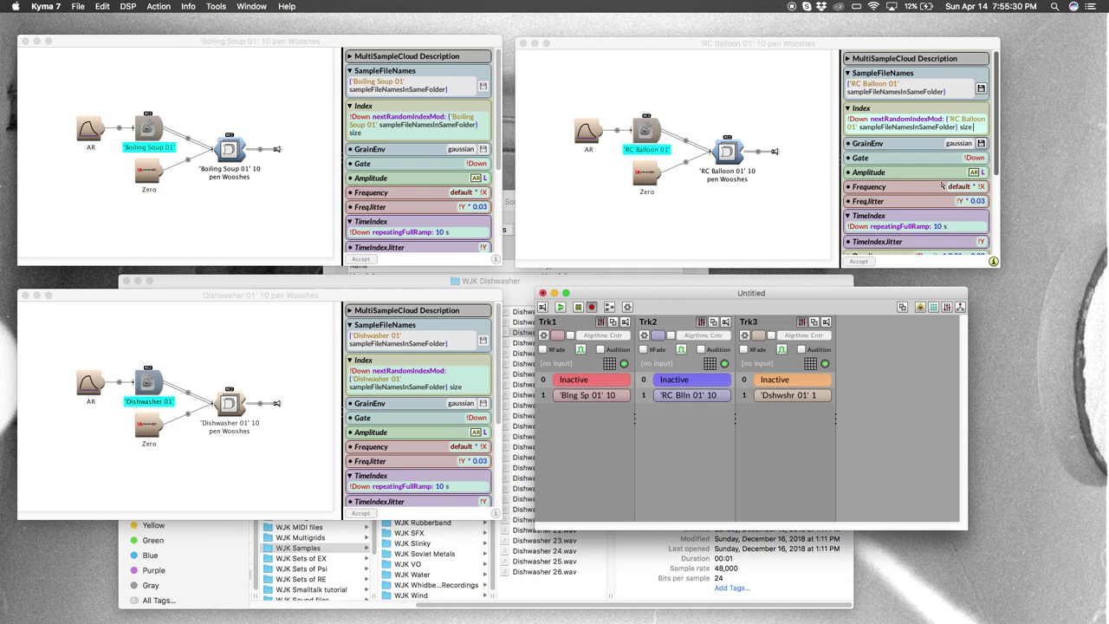
{"action": "scroll", "coordinate": [948, 196], "scroll_direction": "down", "scroll_amount": 3}
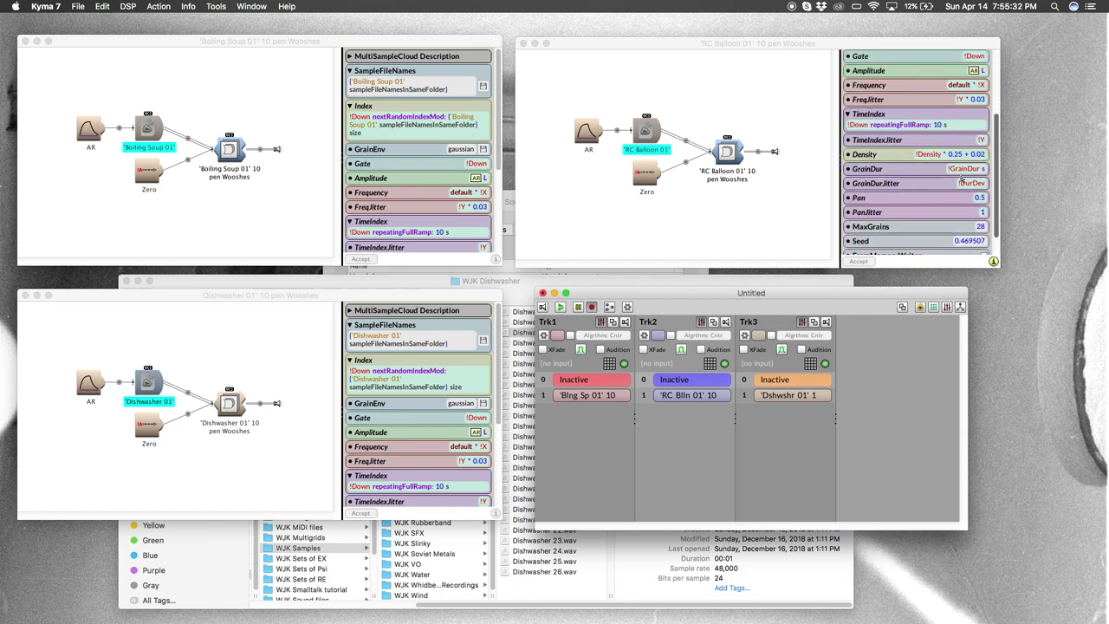
{"action": "scroll", "coordinate": [962, 179], "scroll_direction": "up", "scroll_amount": 3}
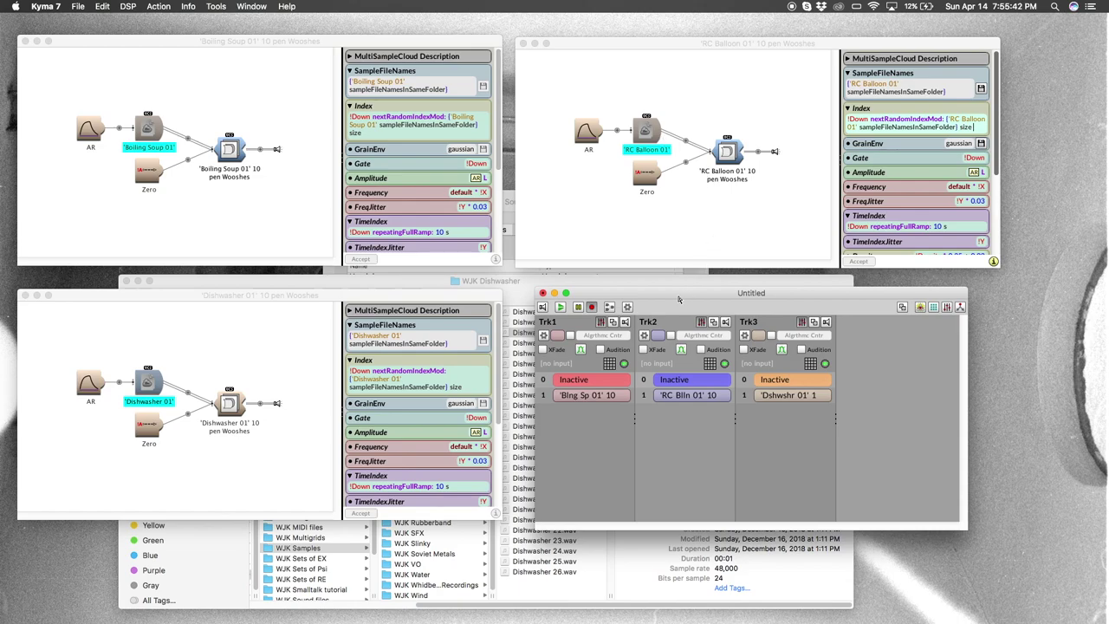
{"action": "left_click_drag", "start_coordinate": [674, 290], "coordinate": [656, 287]}
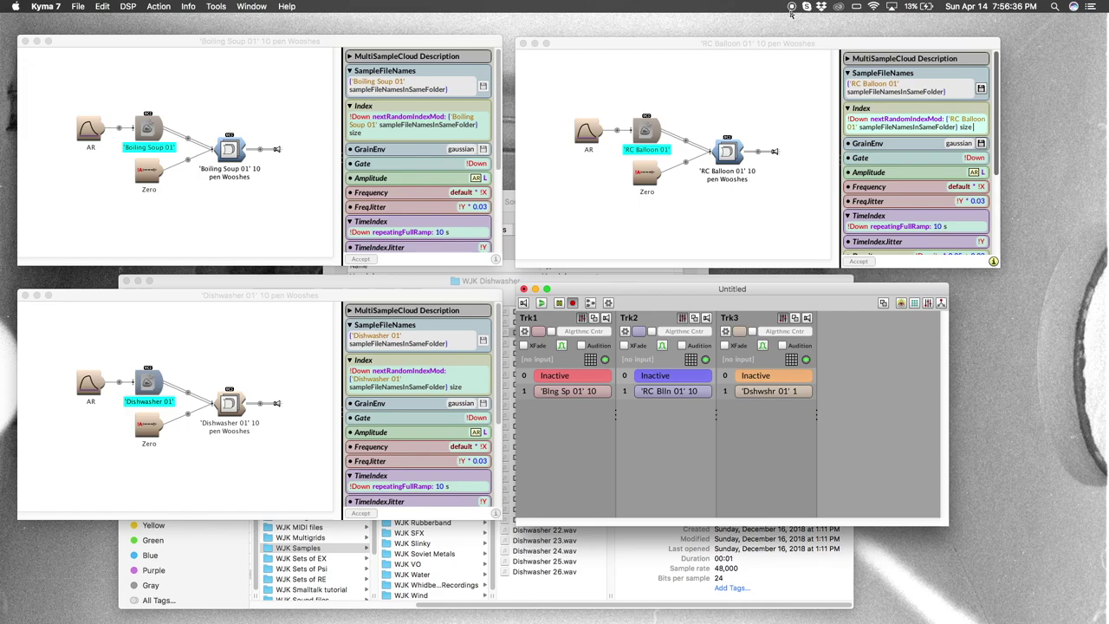
Step: Bring the 'RC Balloon 01' 10 pen Wooshes editor in front of the multigrid
{"action": "left_click_drag", "start_coordinate": [824, 43], "coordinate": [819, 42]}
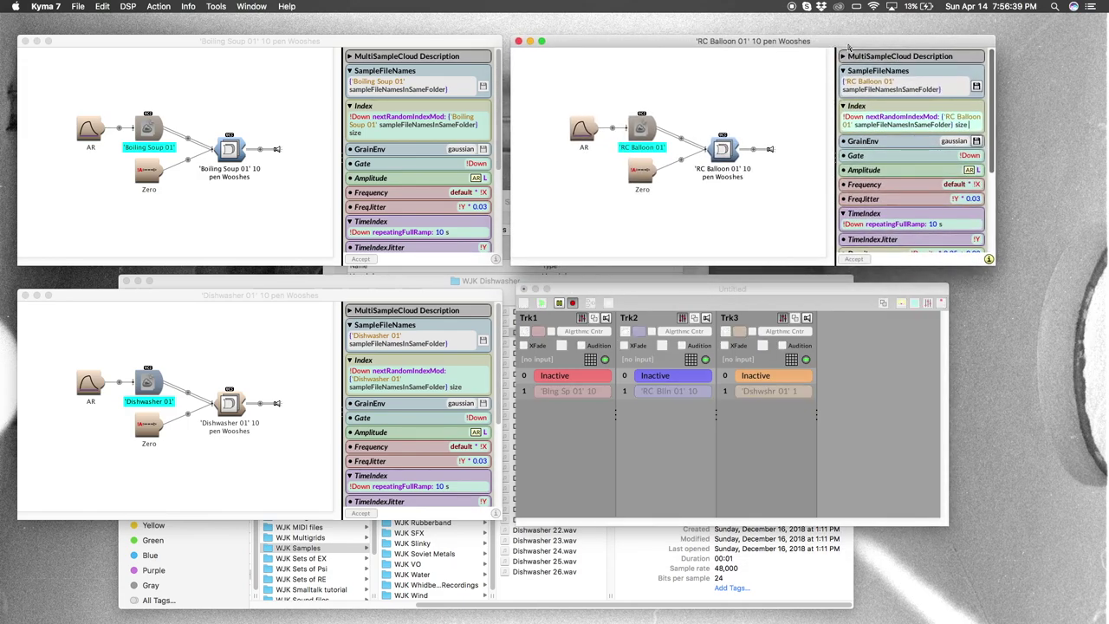